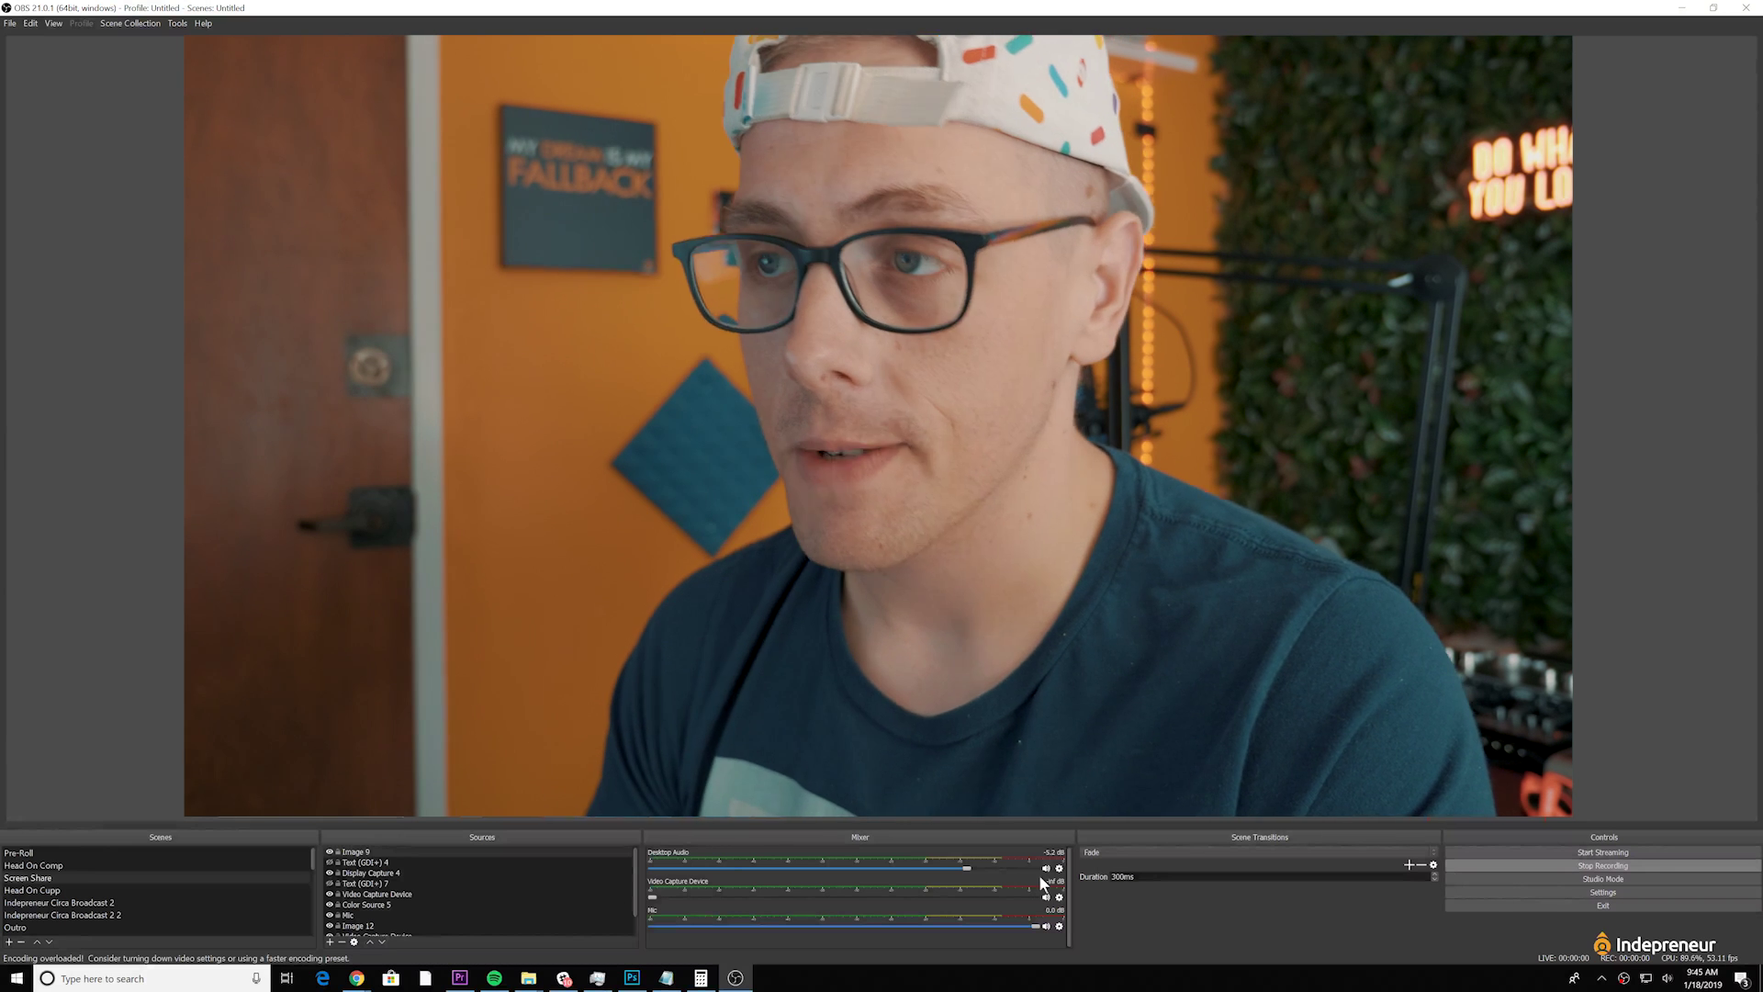
# Create a new scene, keeping its default name
pyautogui.click(10, 942)
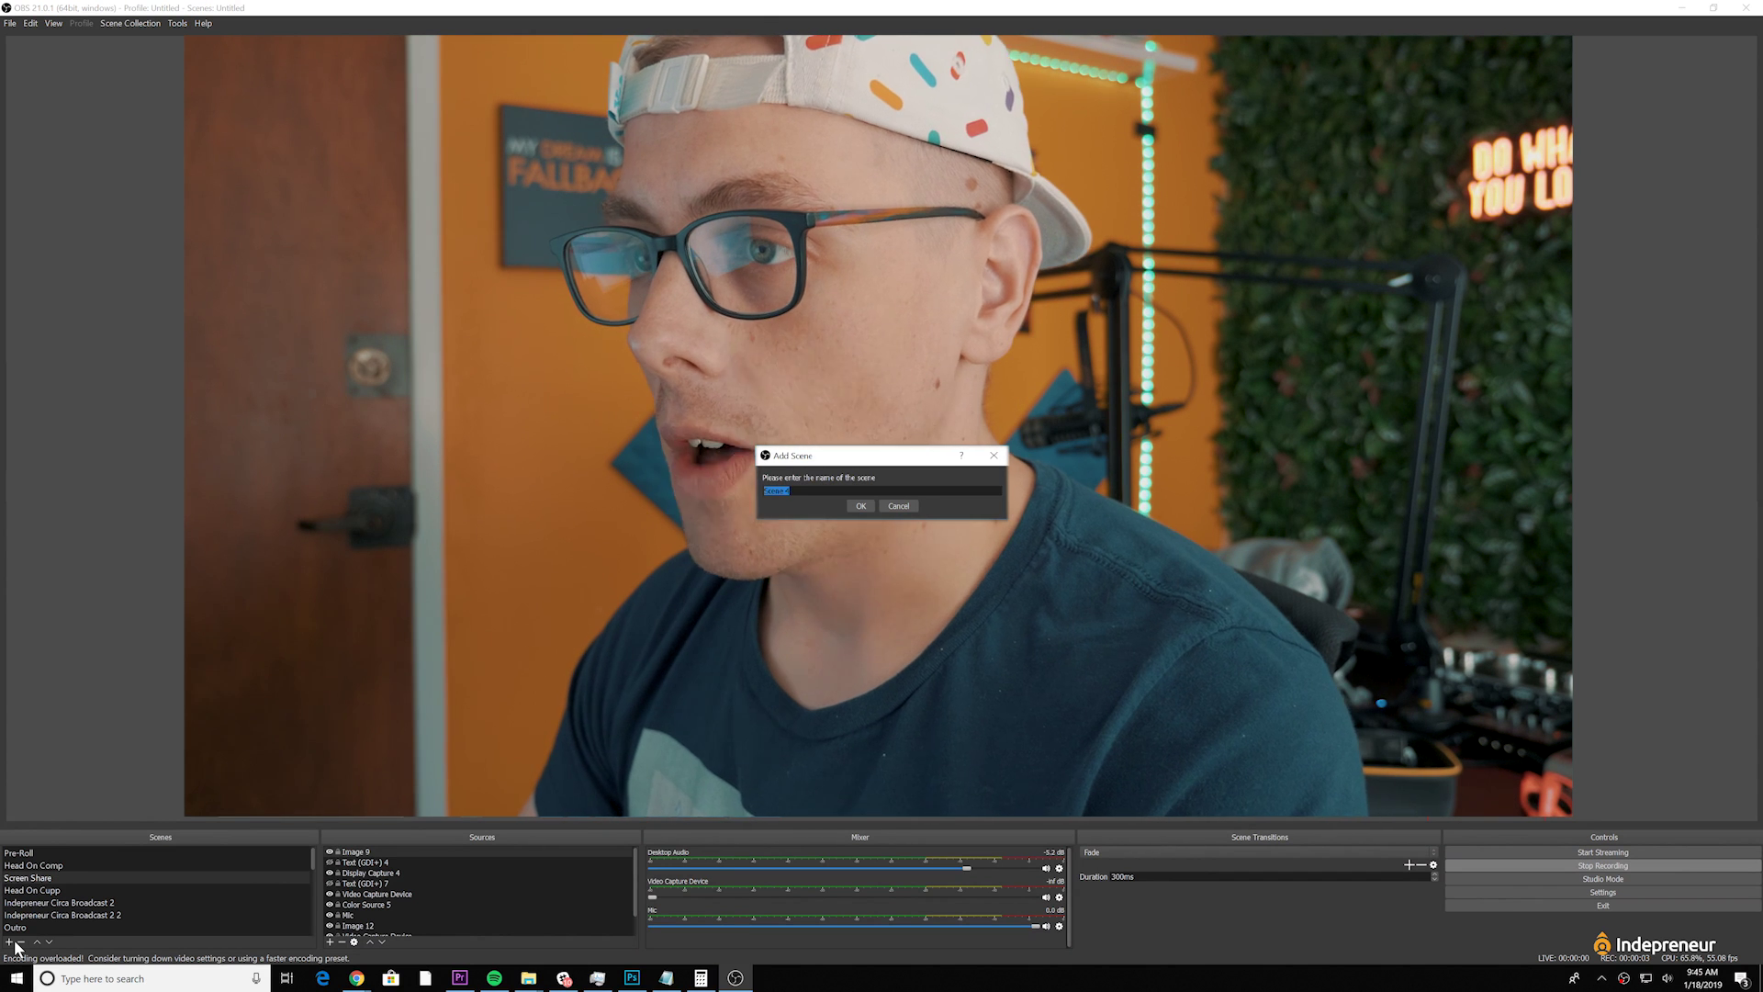
pyautogui.press('Return')
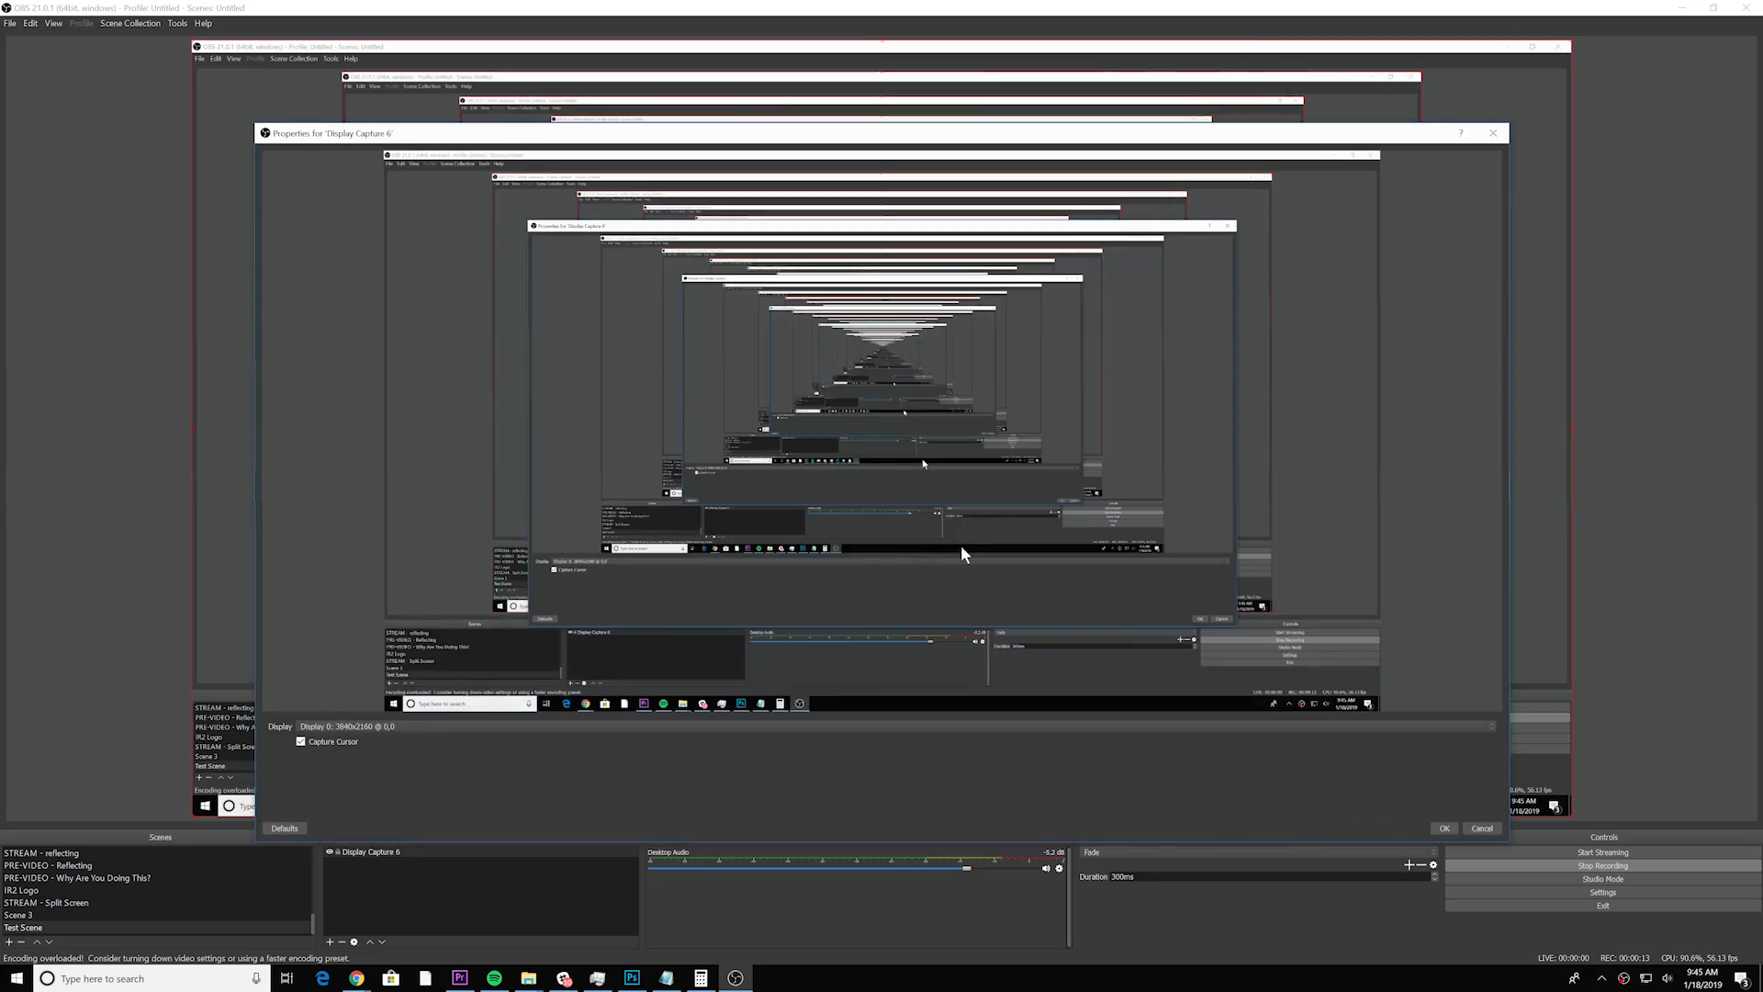
# Close the display capture properties, then scale, reposition and reset the captured screen on the canvas
pyautogui.click(1442, 829)
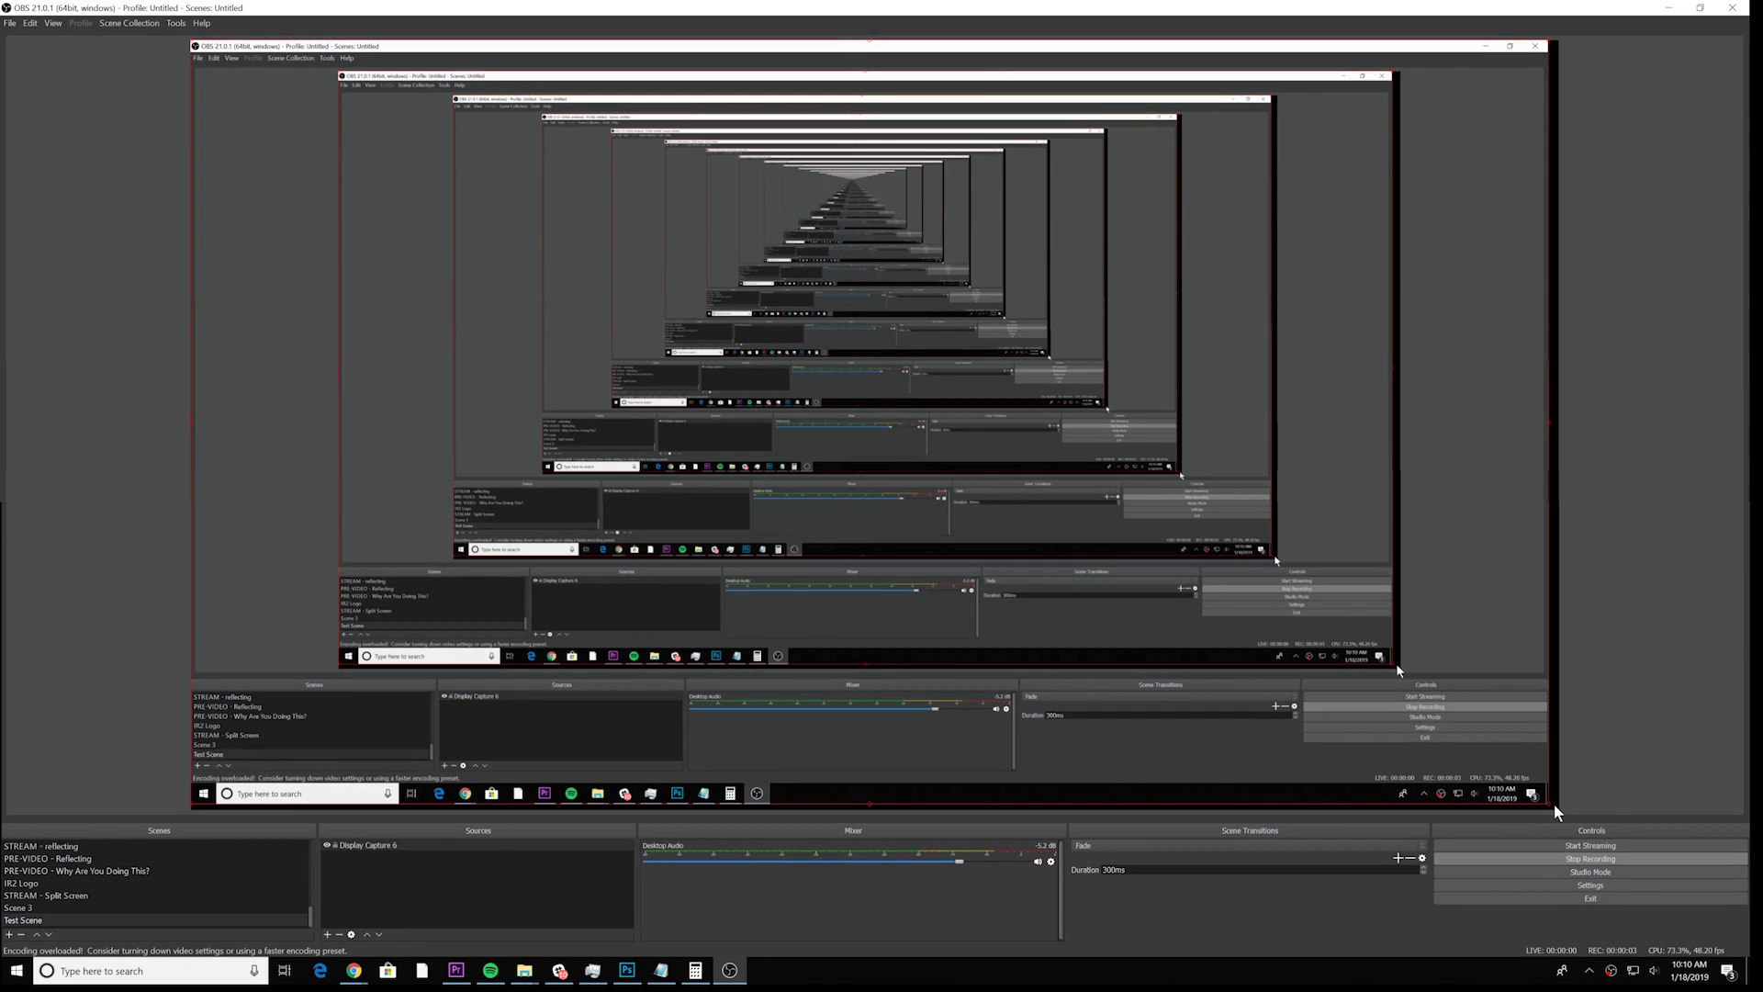
pyautogui.moveTo(1568, 823); pyautogui.dragTo(767, 368)
pyautogui.moveTo(319, 152); pyautogui.dragTo(478, 245)
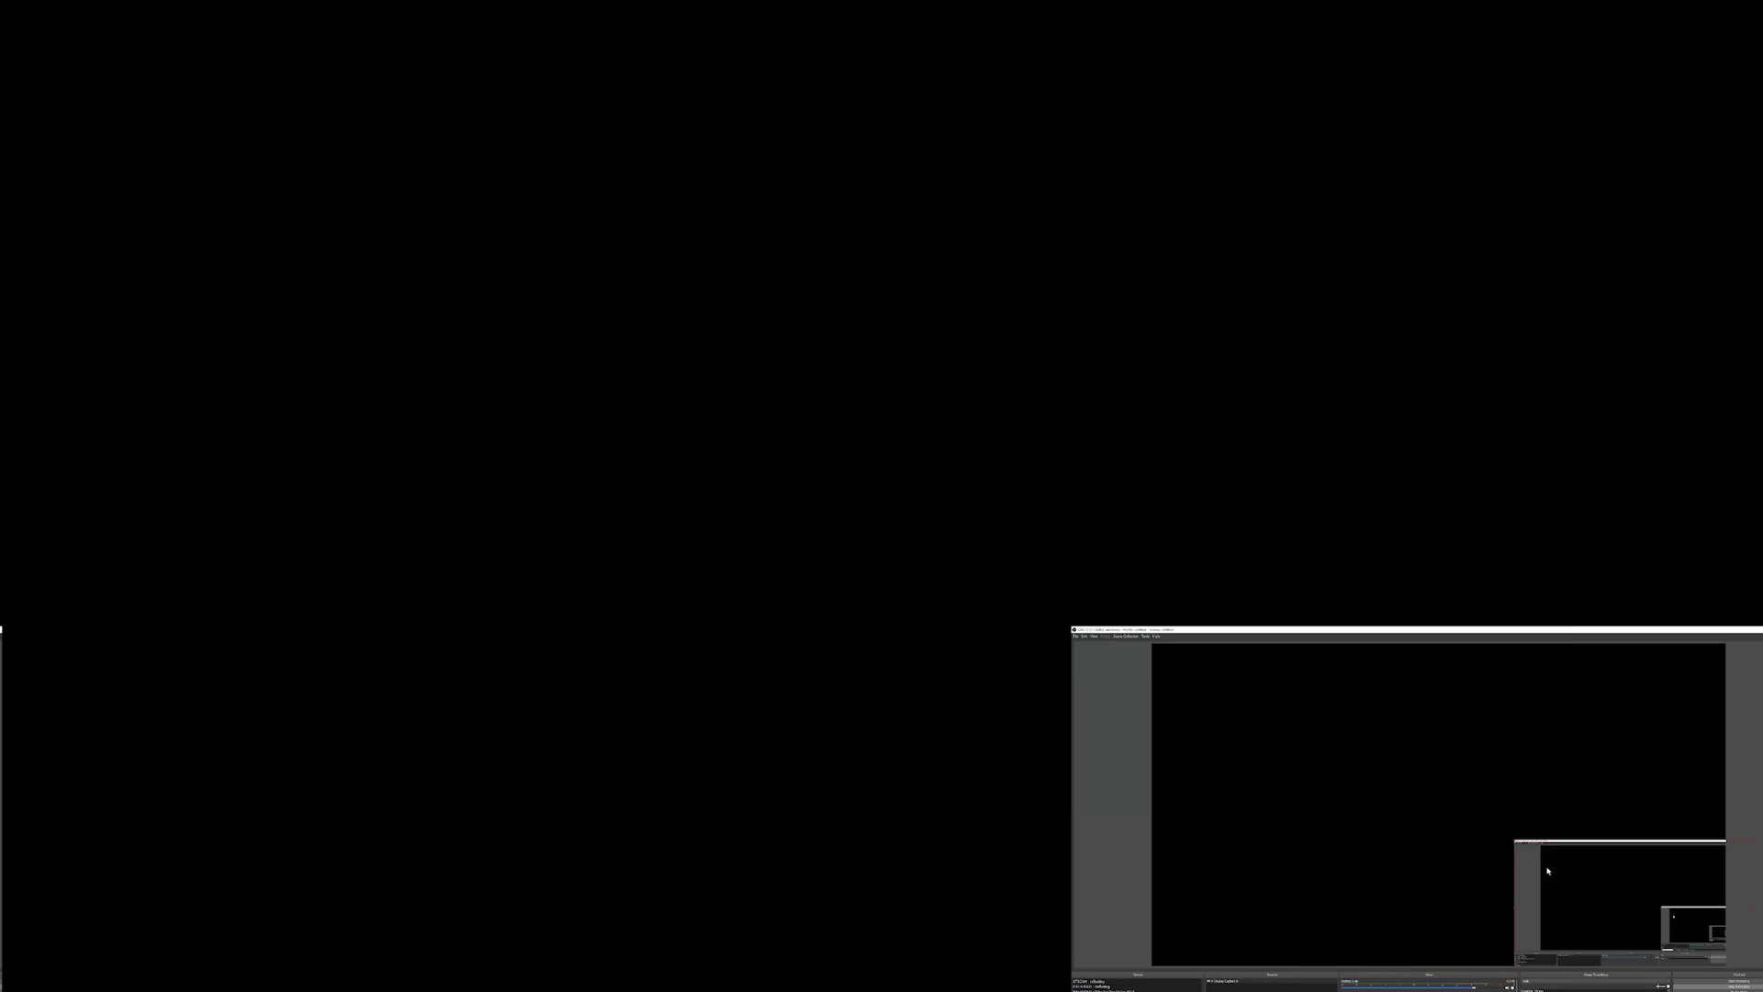
pyautogui.moveTo(1548, 871); pyautogui.dragTo(382, 460)
pyautogui.hotkey('ctrl', 'r')
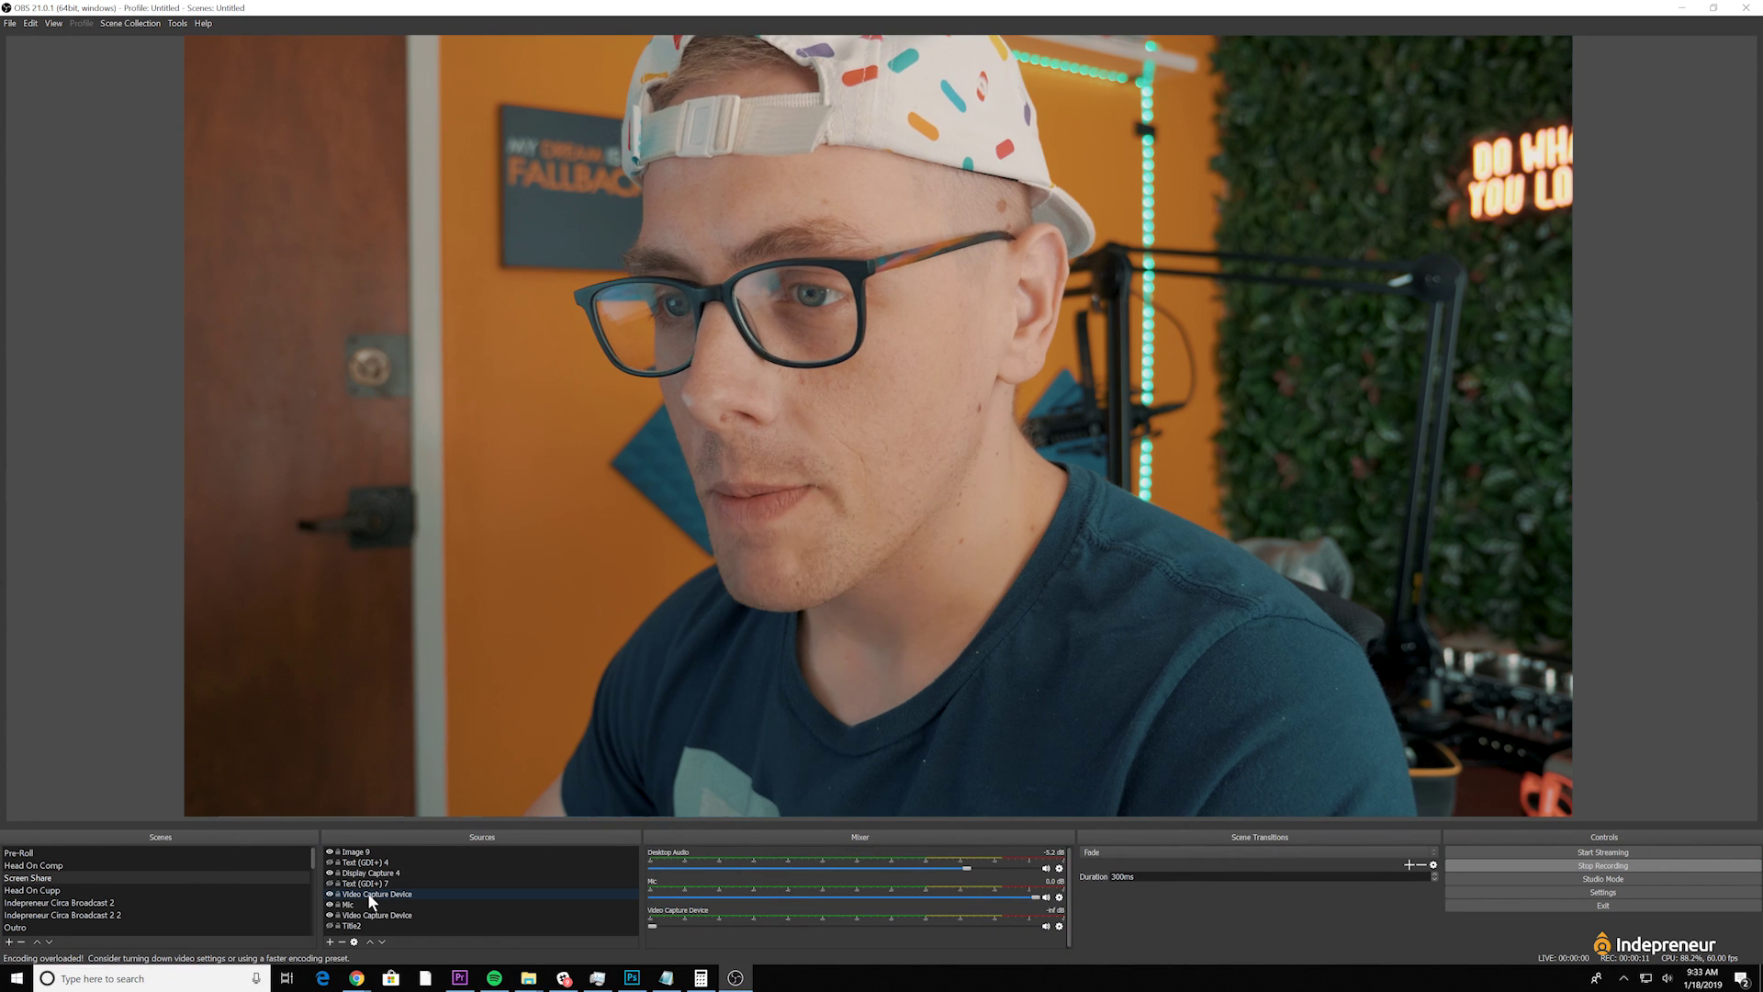
# Open the Sources add menu to list the available source types
pyautogui.click(329, 942)
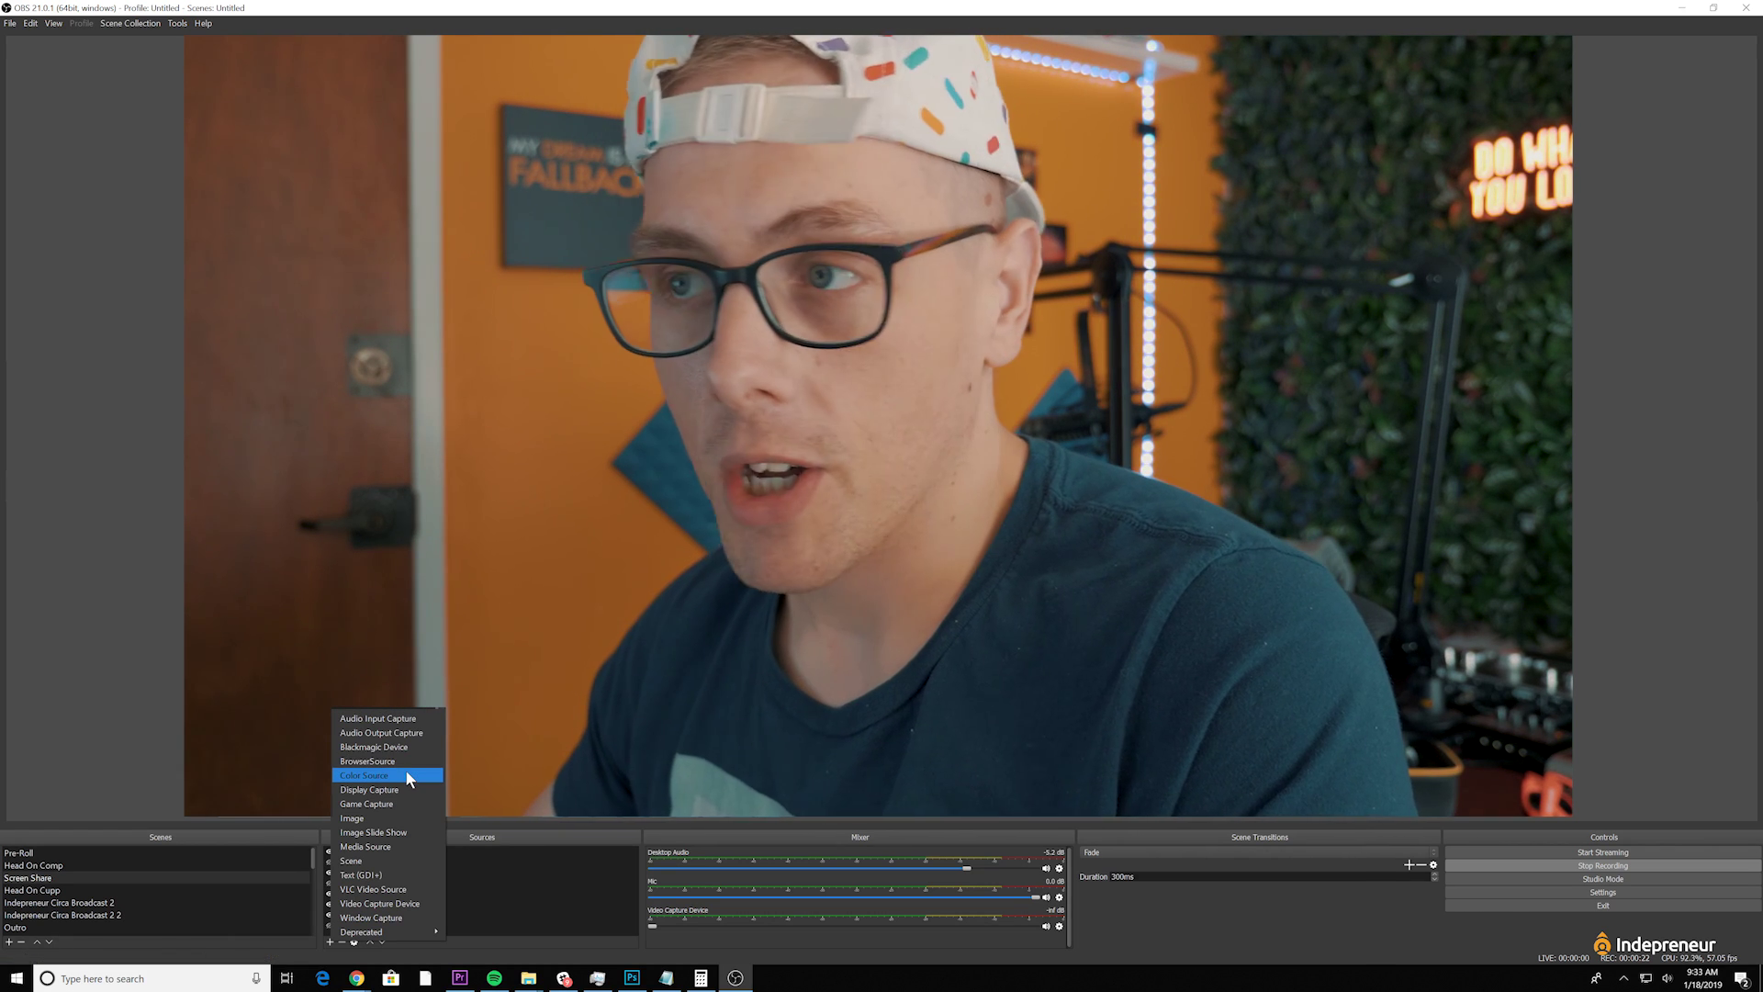
# Add Color Source 5 in orange and move it into a bar along the canvas bottom
pyautogui.click(405, 775)
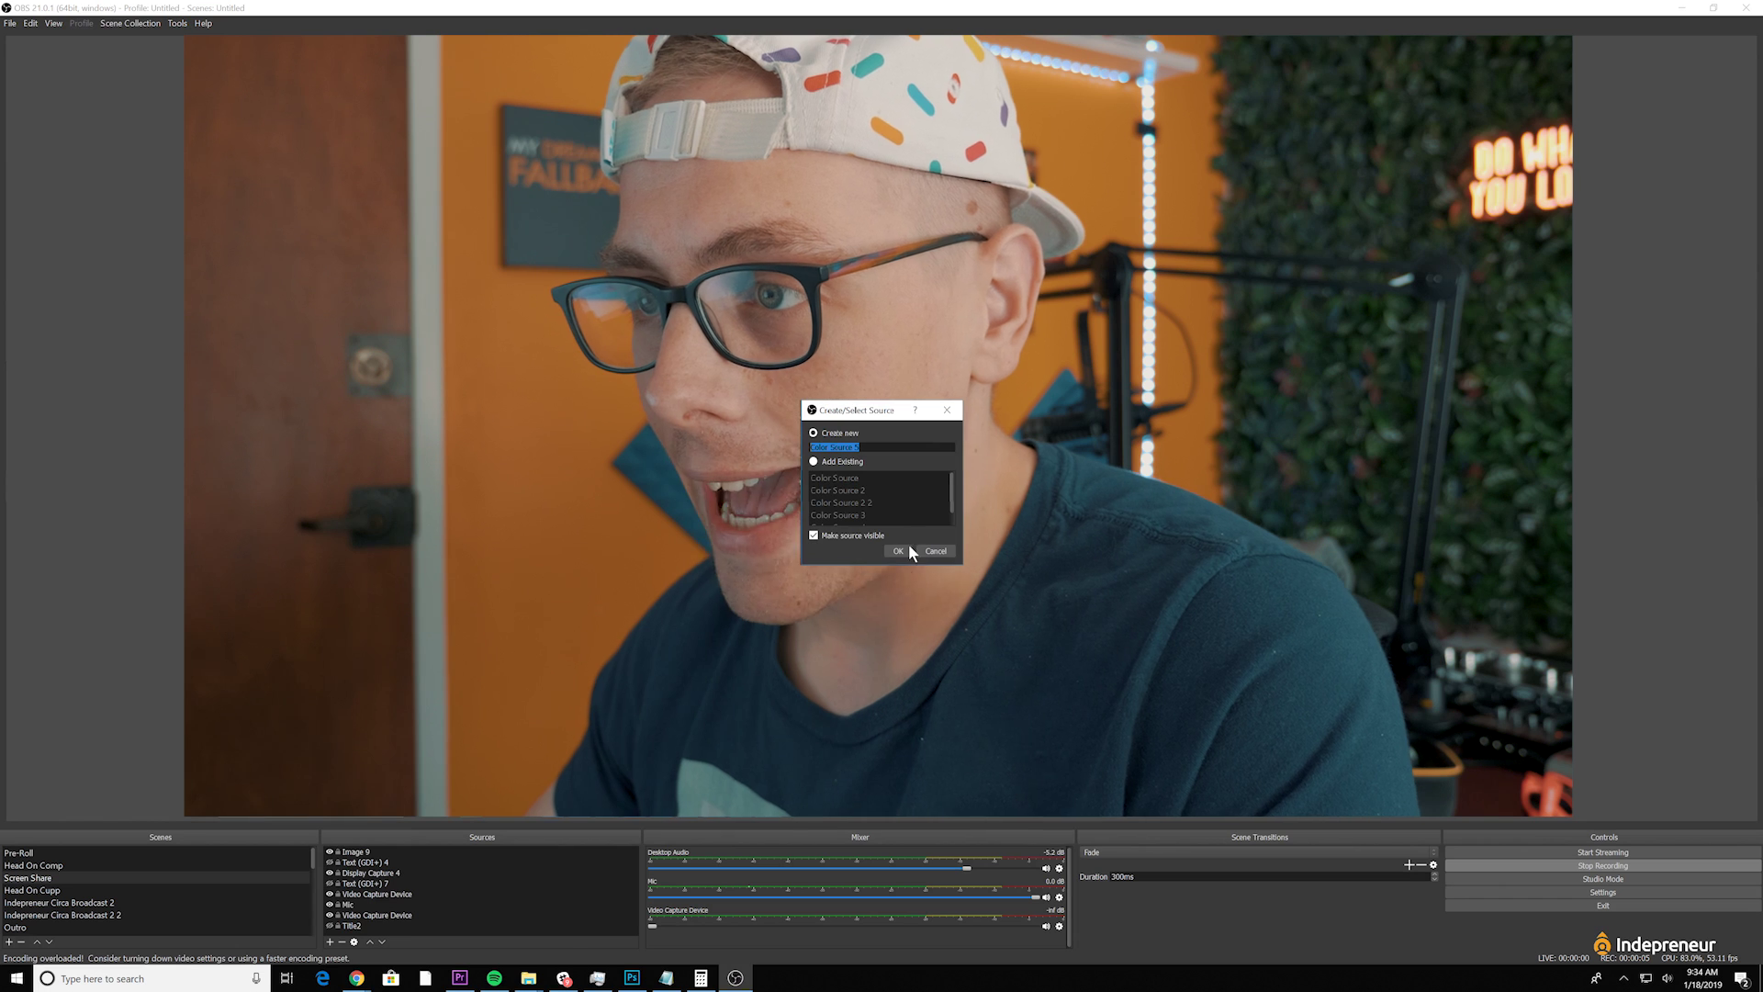
pyautogui.click(908, 549)
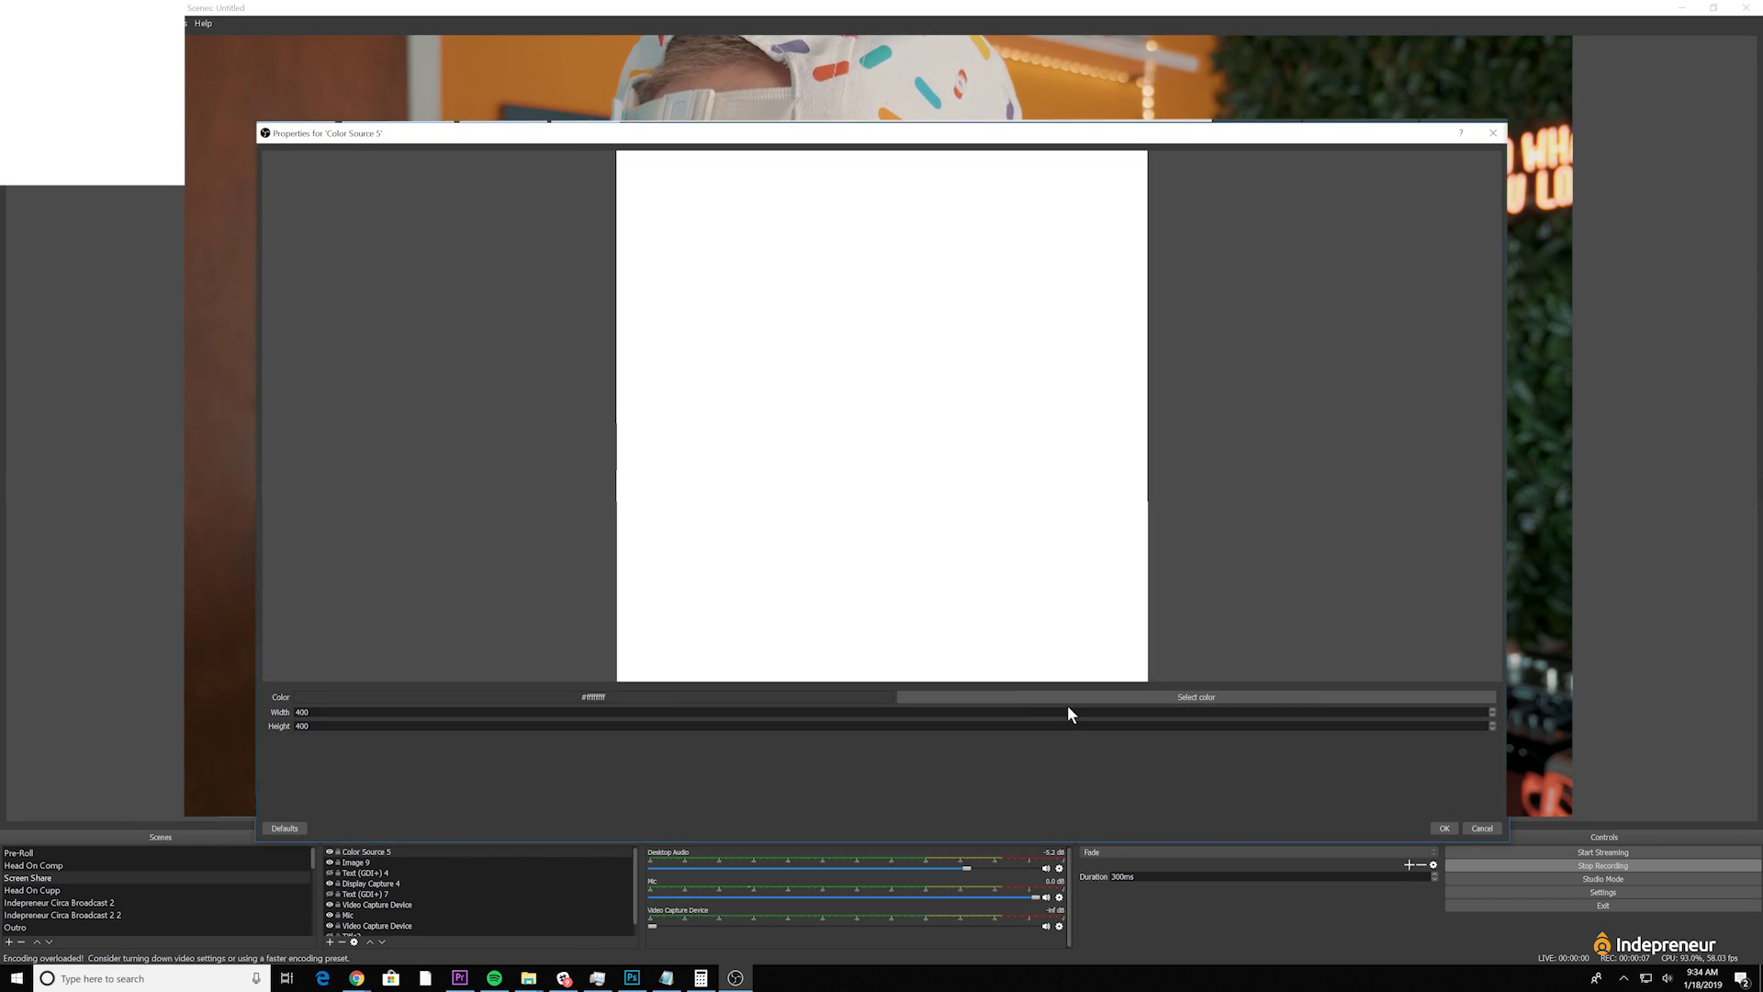
pyautogui.click(1071, 700)
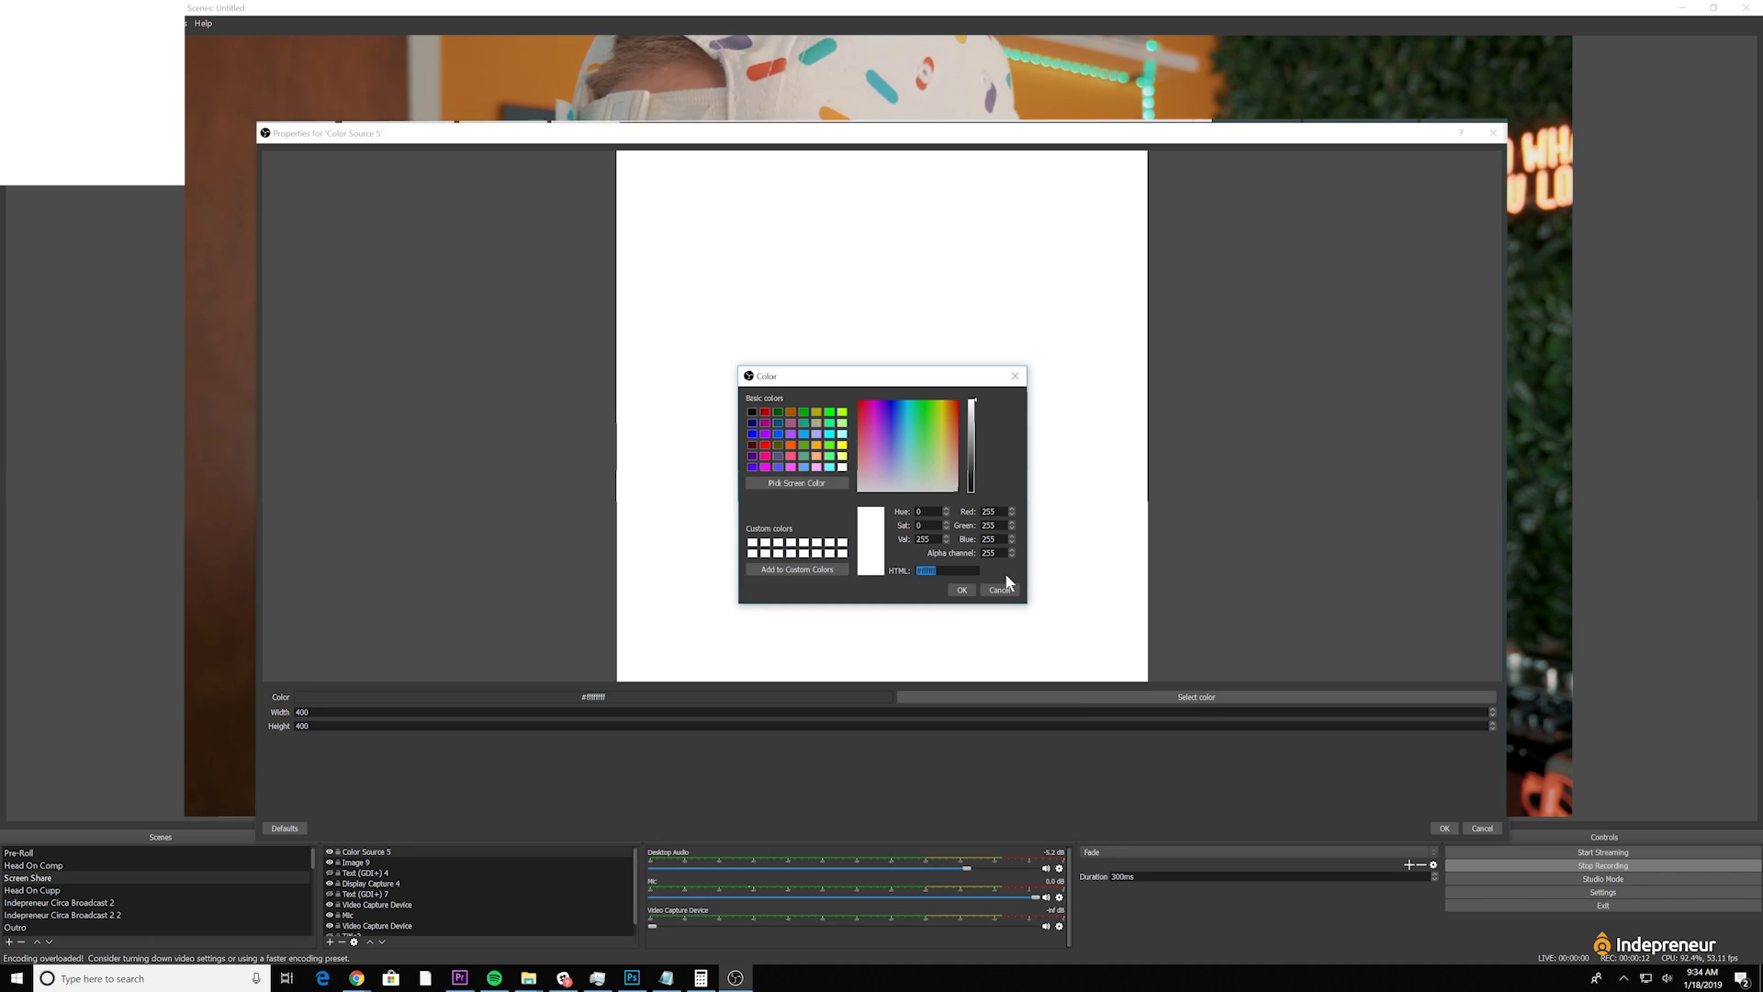
pyautogui.write('#f0a12a')
pyautogui.press('Return')
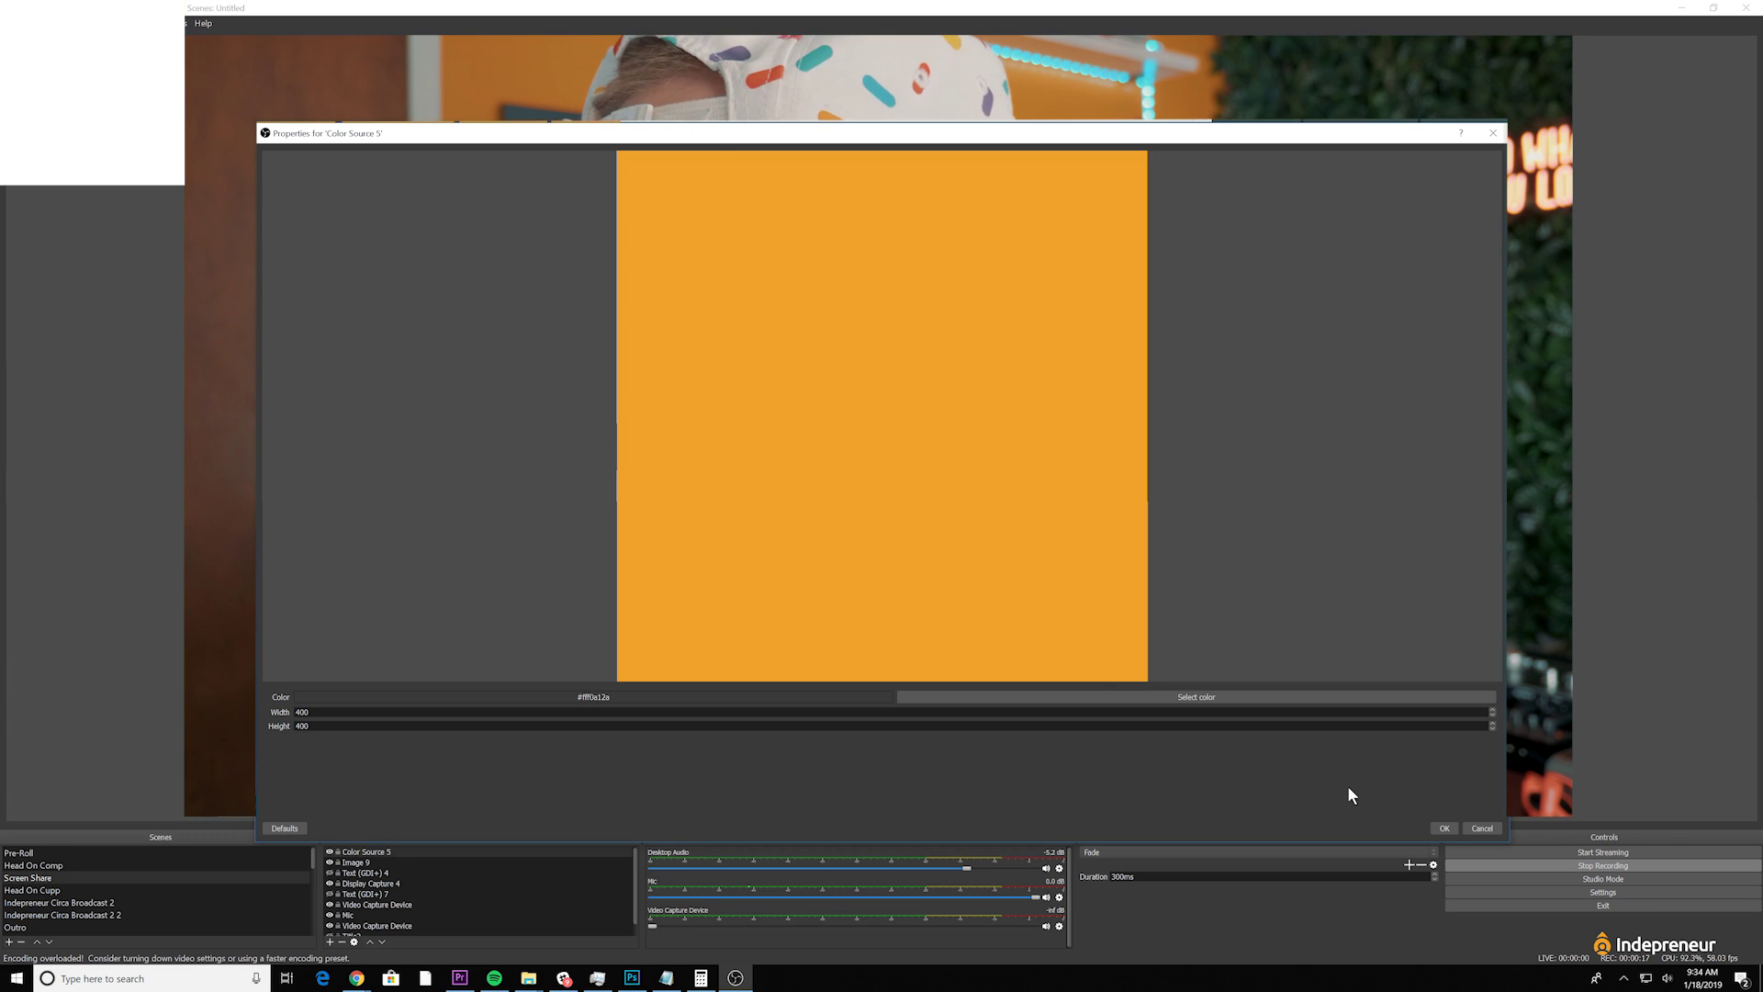
pyautogui.click(1444, 826)
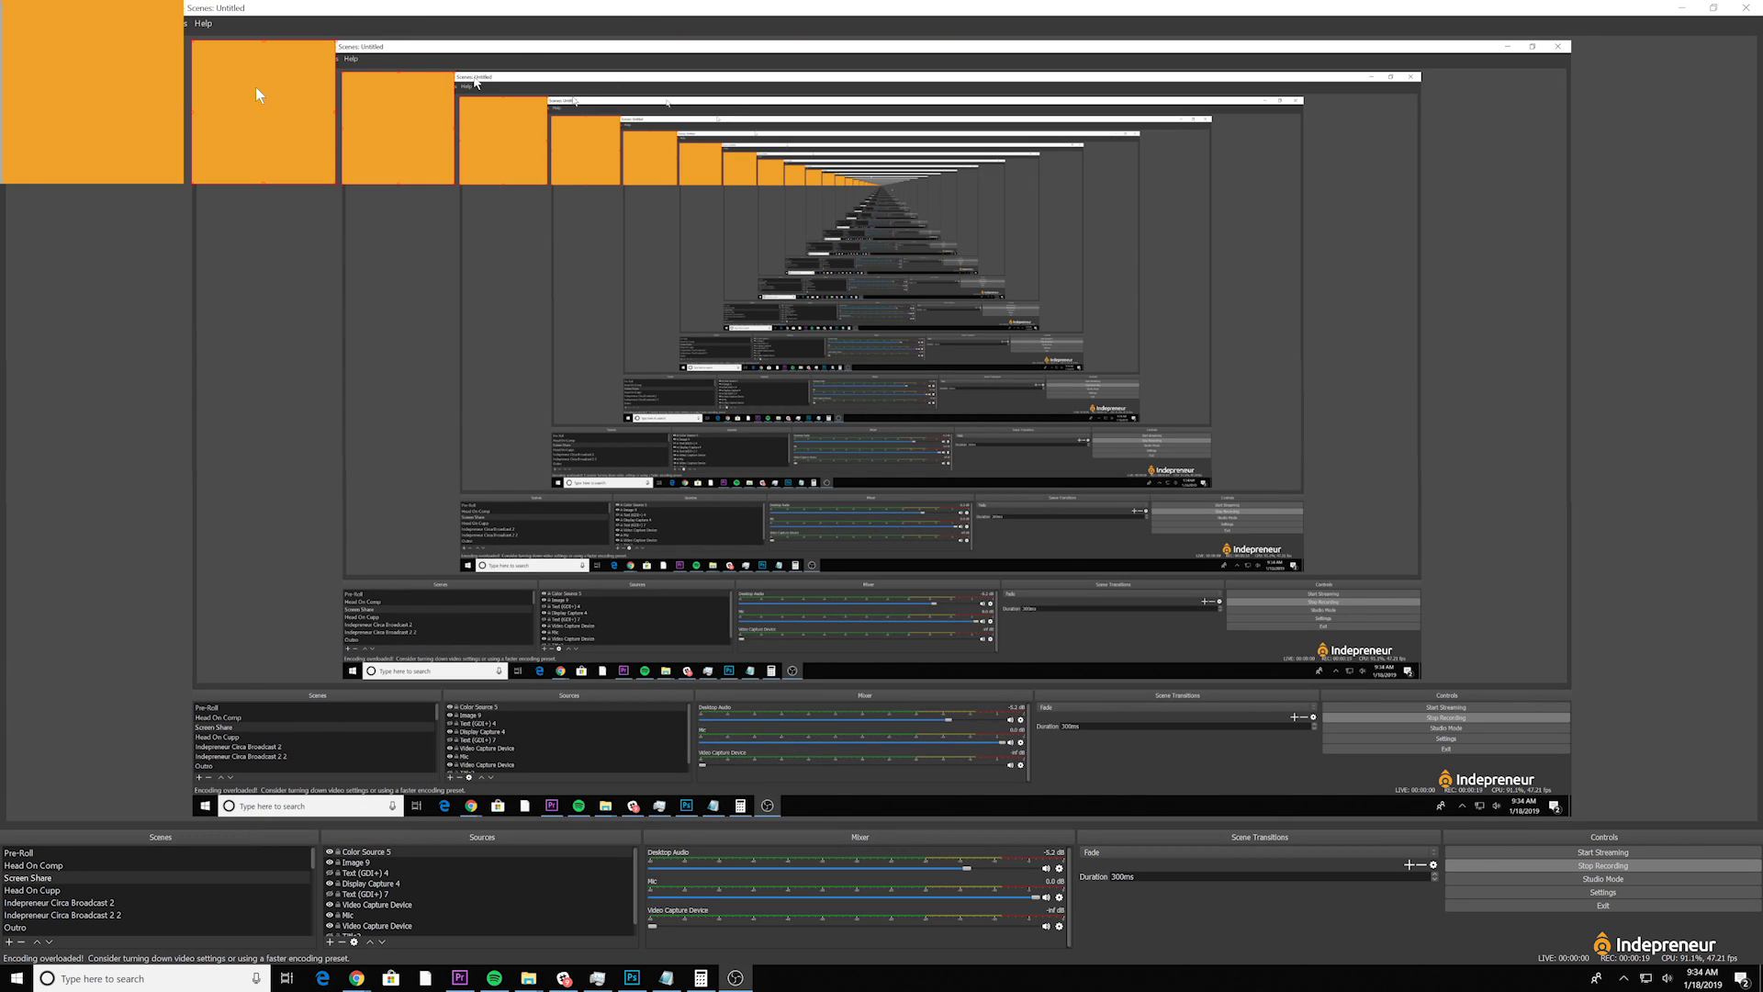
pyautogui.moveTo(311, 120); pyautogui.dragTo(1086, 776)
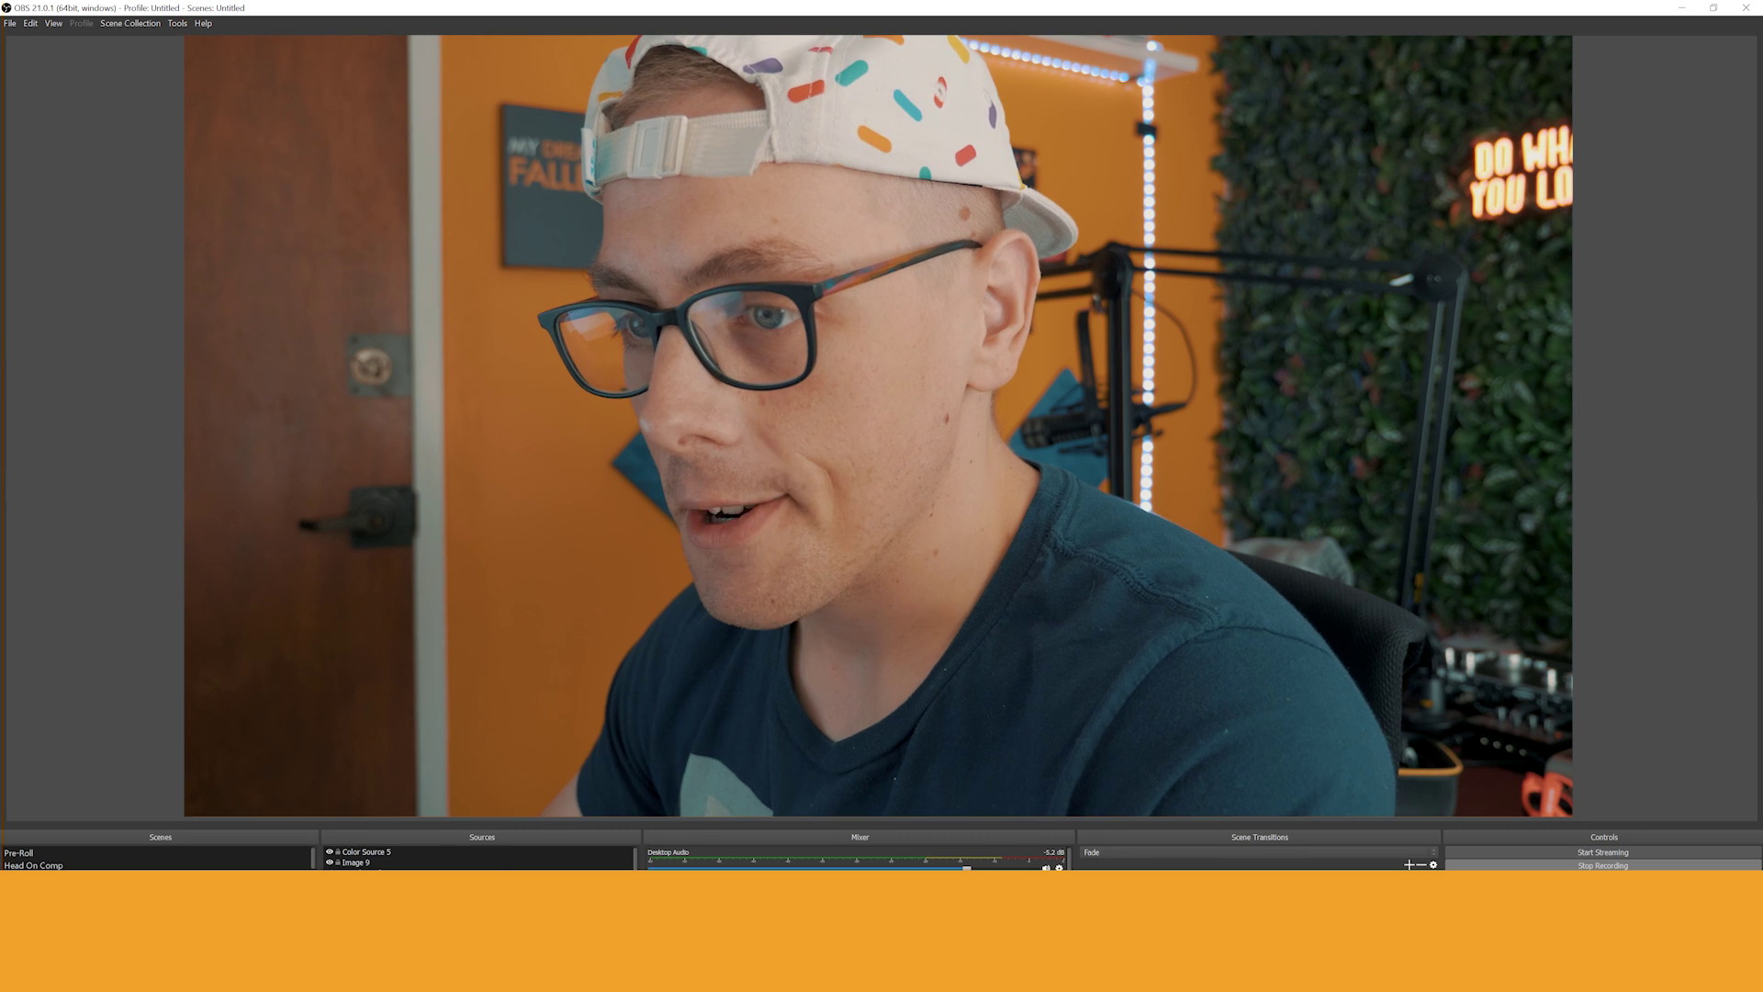
# Reopen the Sources add menu to add an image source
pyautogui.click(330, 941)
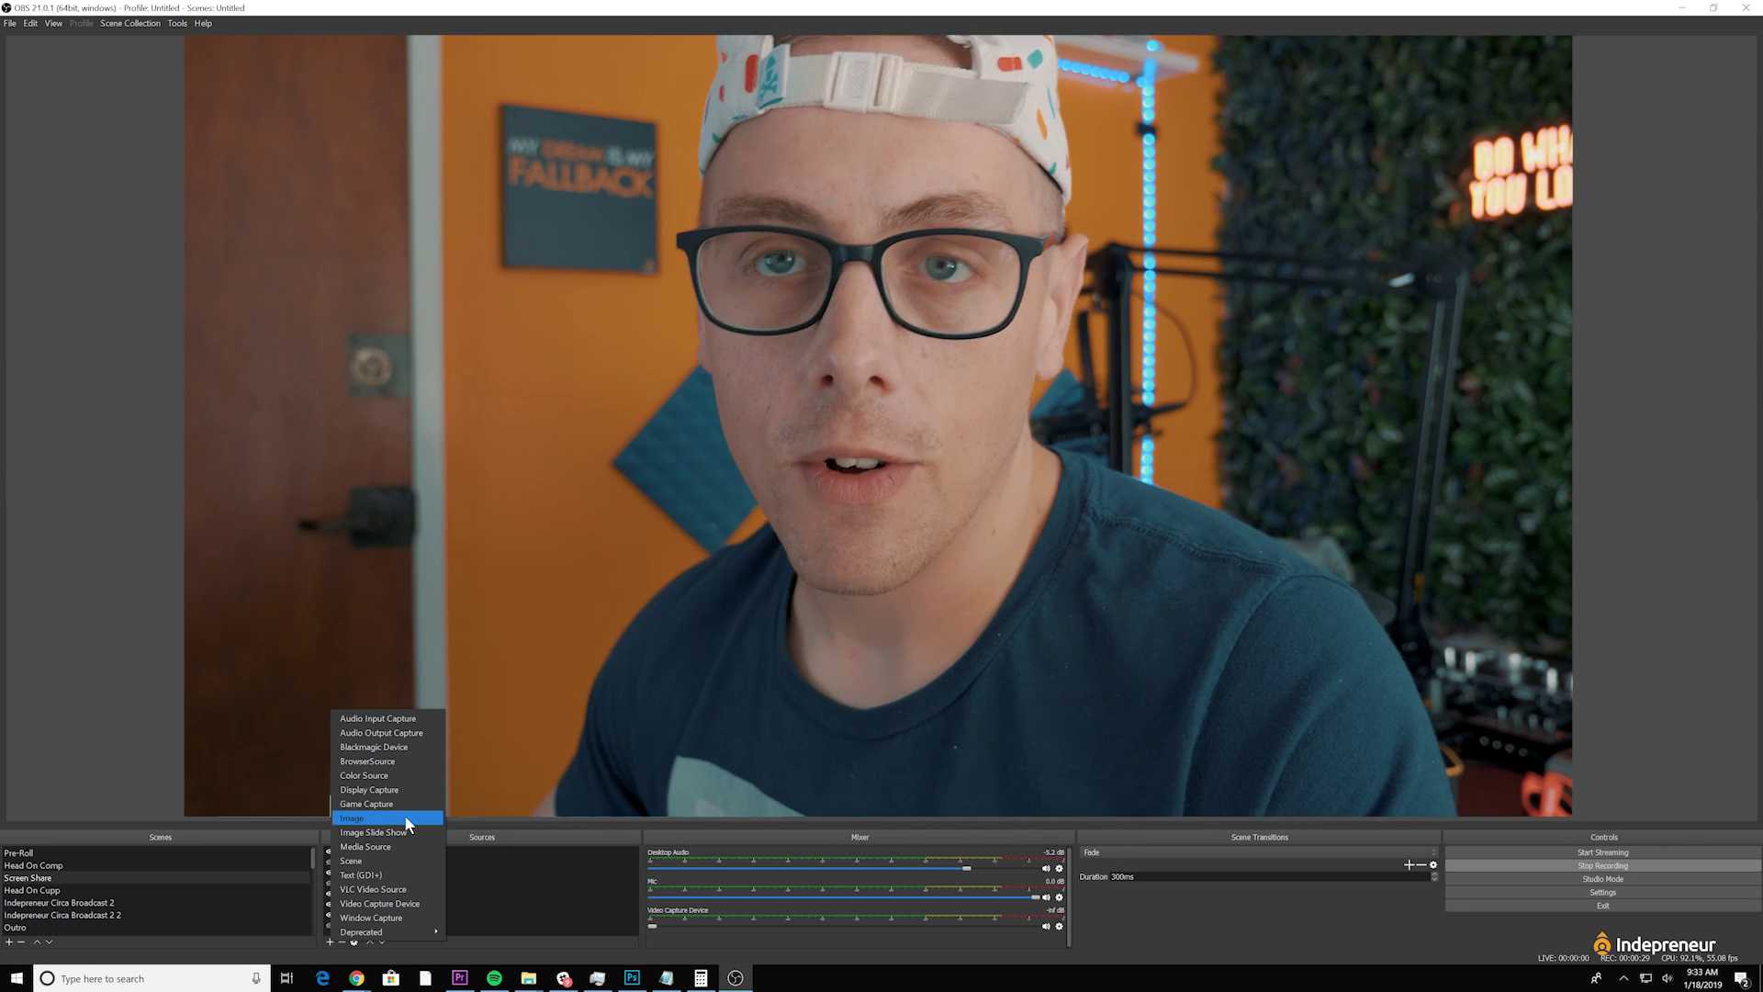
# Add Image 12 using iomark.png from the Logos PNGs folder, then select Color Source 5
pyautogui.click(395, 818)
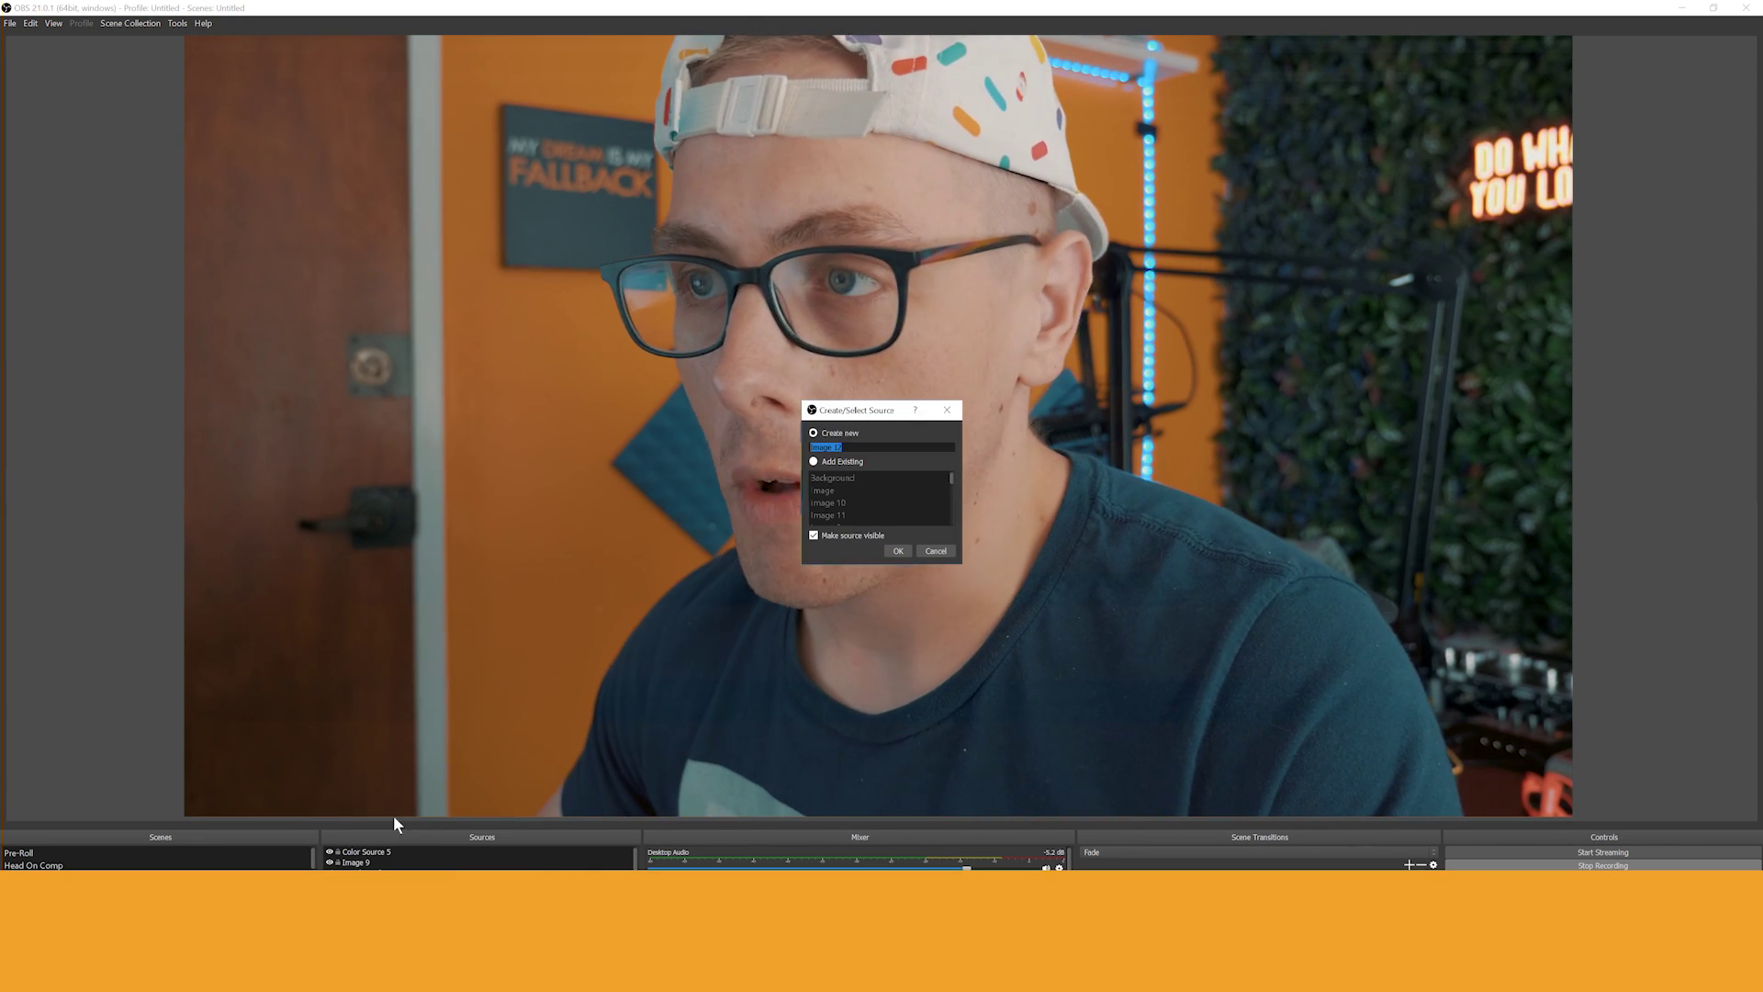
pyautogui.click(898, 551)
pyautogui.click(1472, 726)
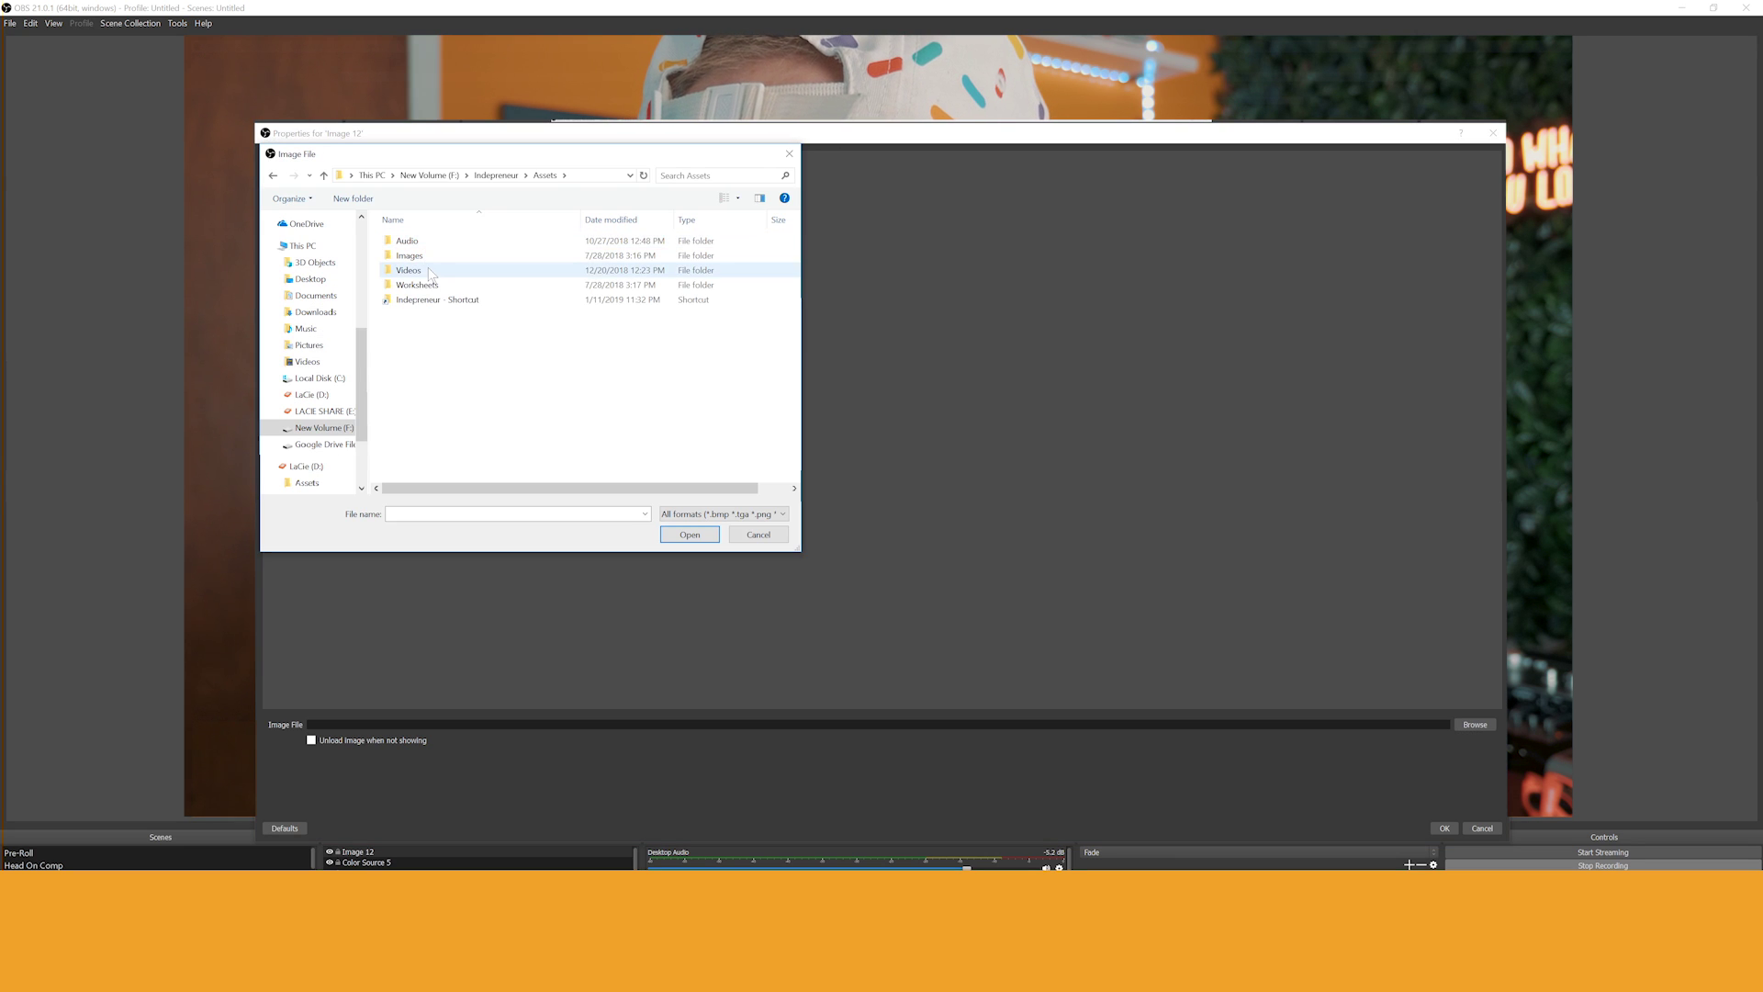
pyautogui.doubleClick(435, 256)
pyautogui.doubleClick(435, 256)
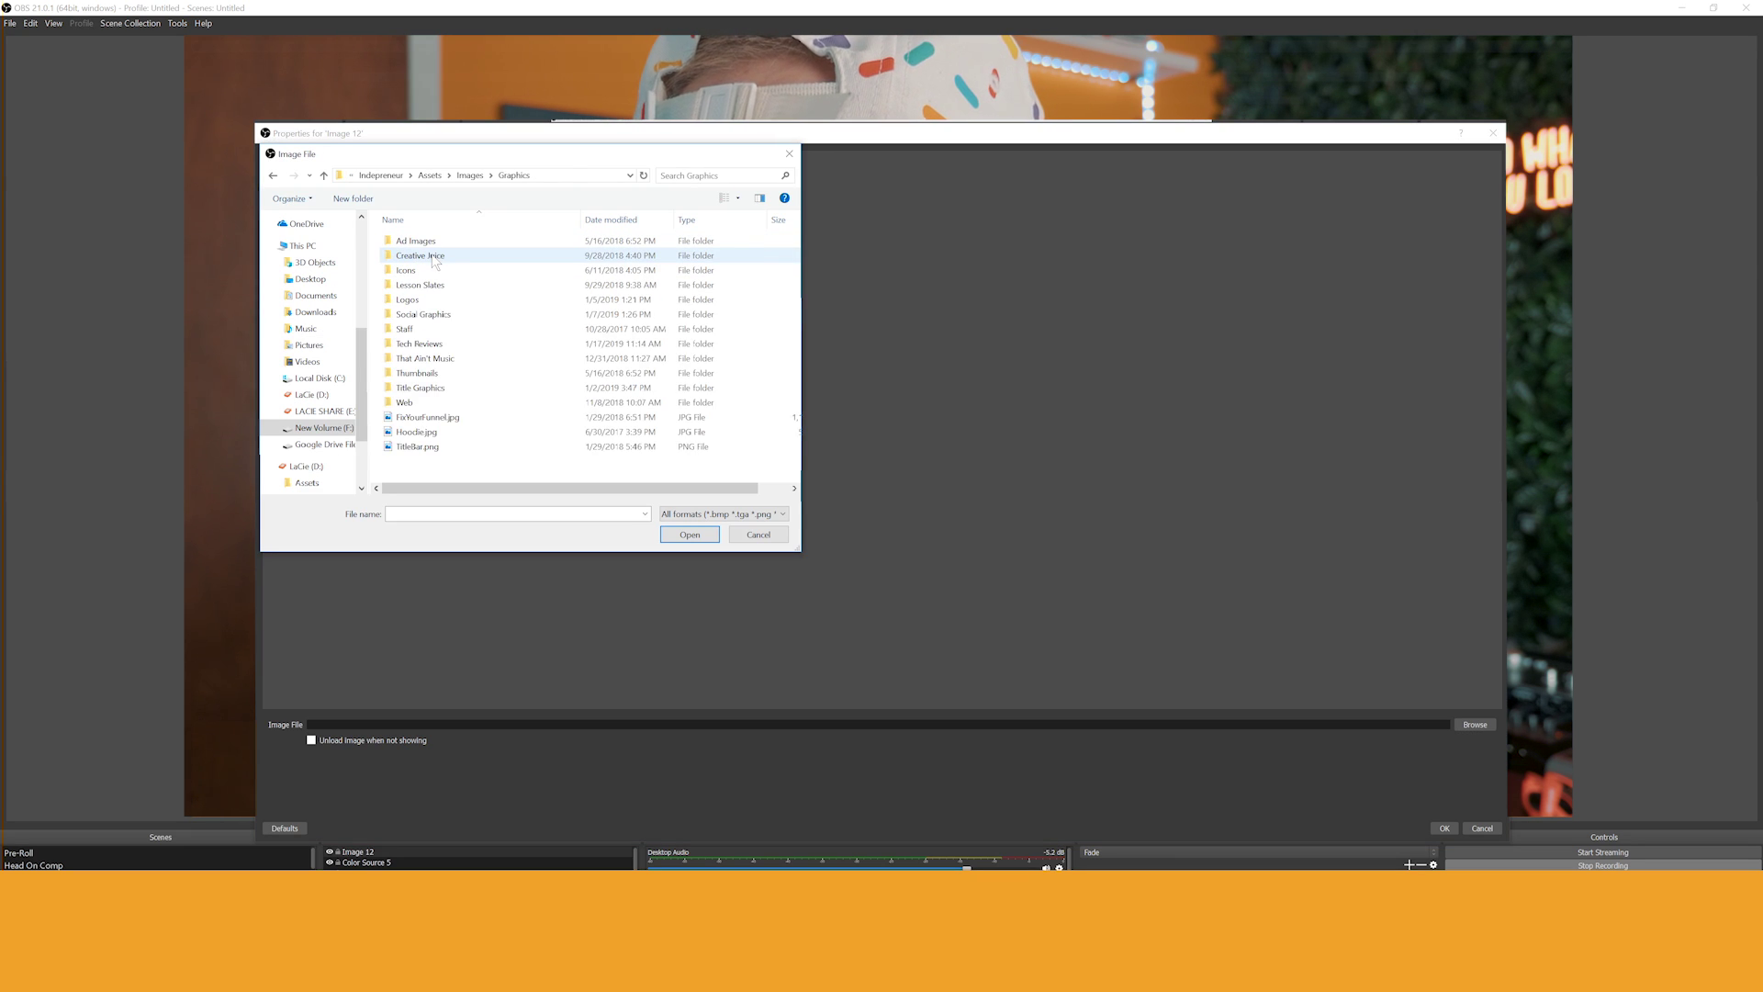
pyautogui.doubleClick(437, 300)
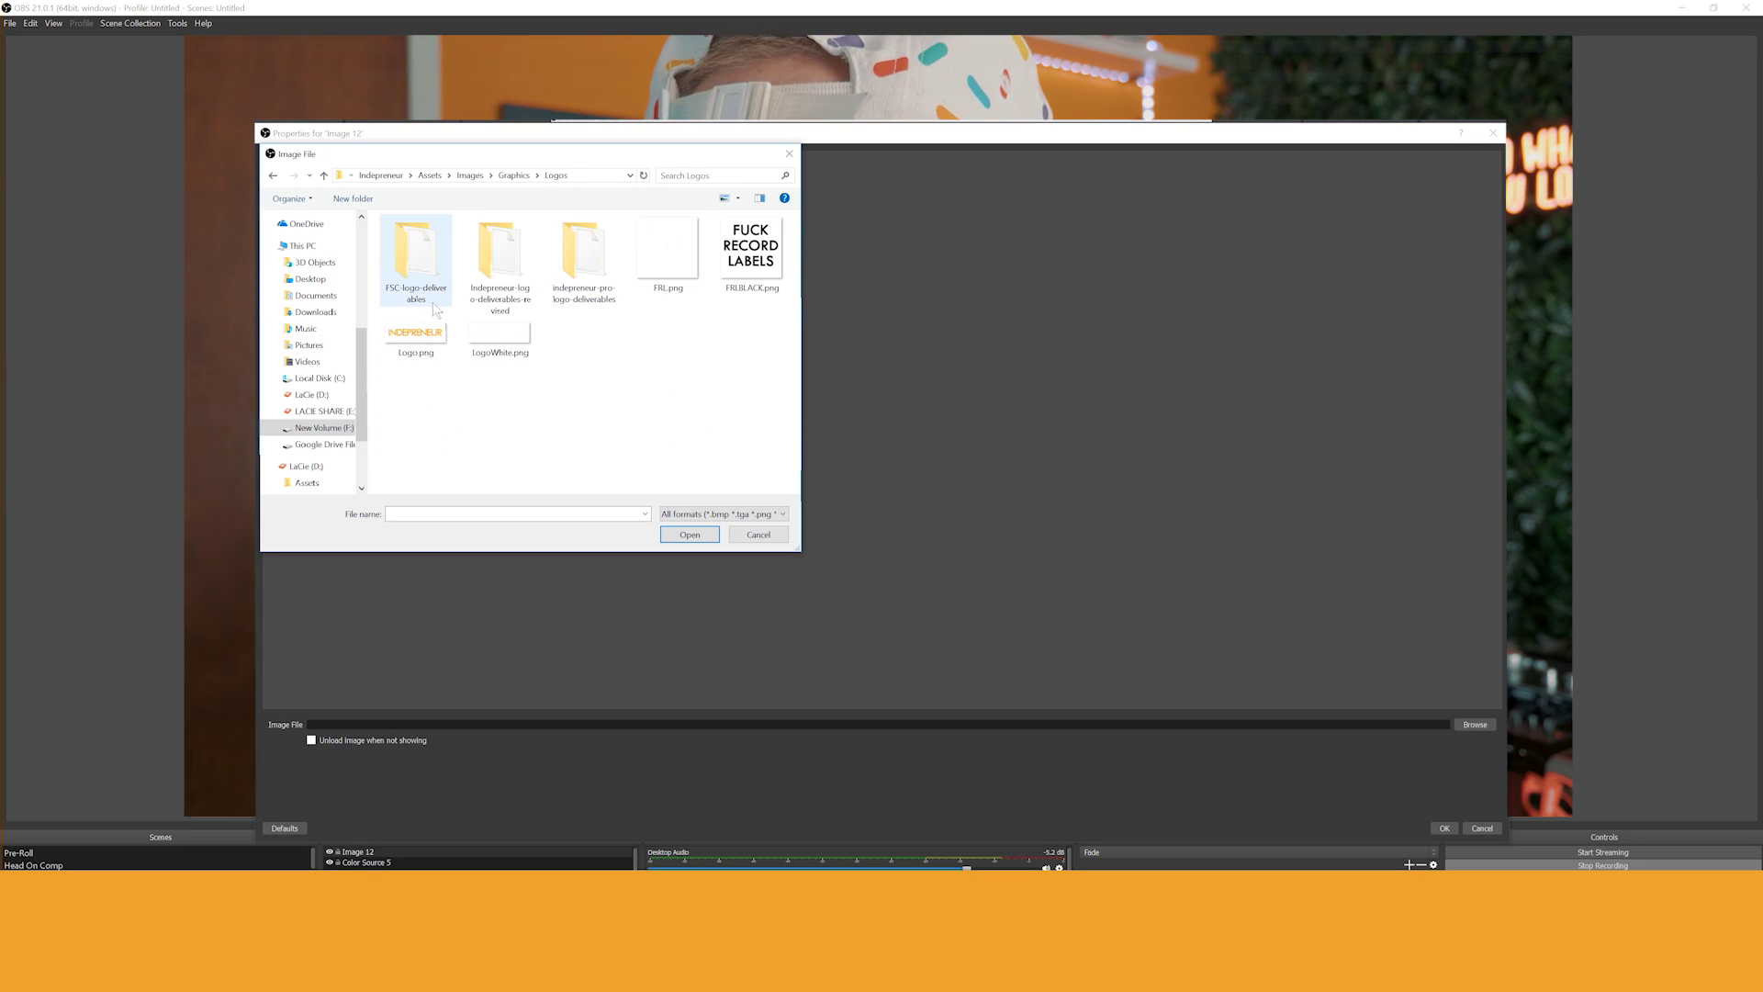
pyautogui.doubleClick(484, 258)
pyautogui.doubleClick(437, 244)
pyautogui.doubleClick(437, 250)
pyautogui.doubleClick(732, 350)
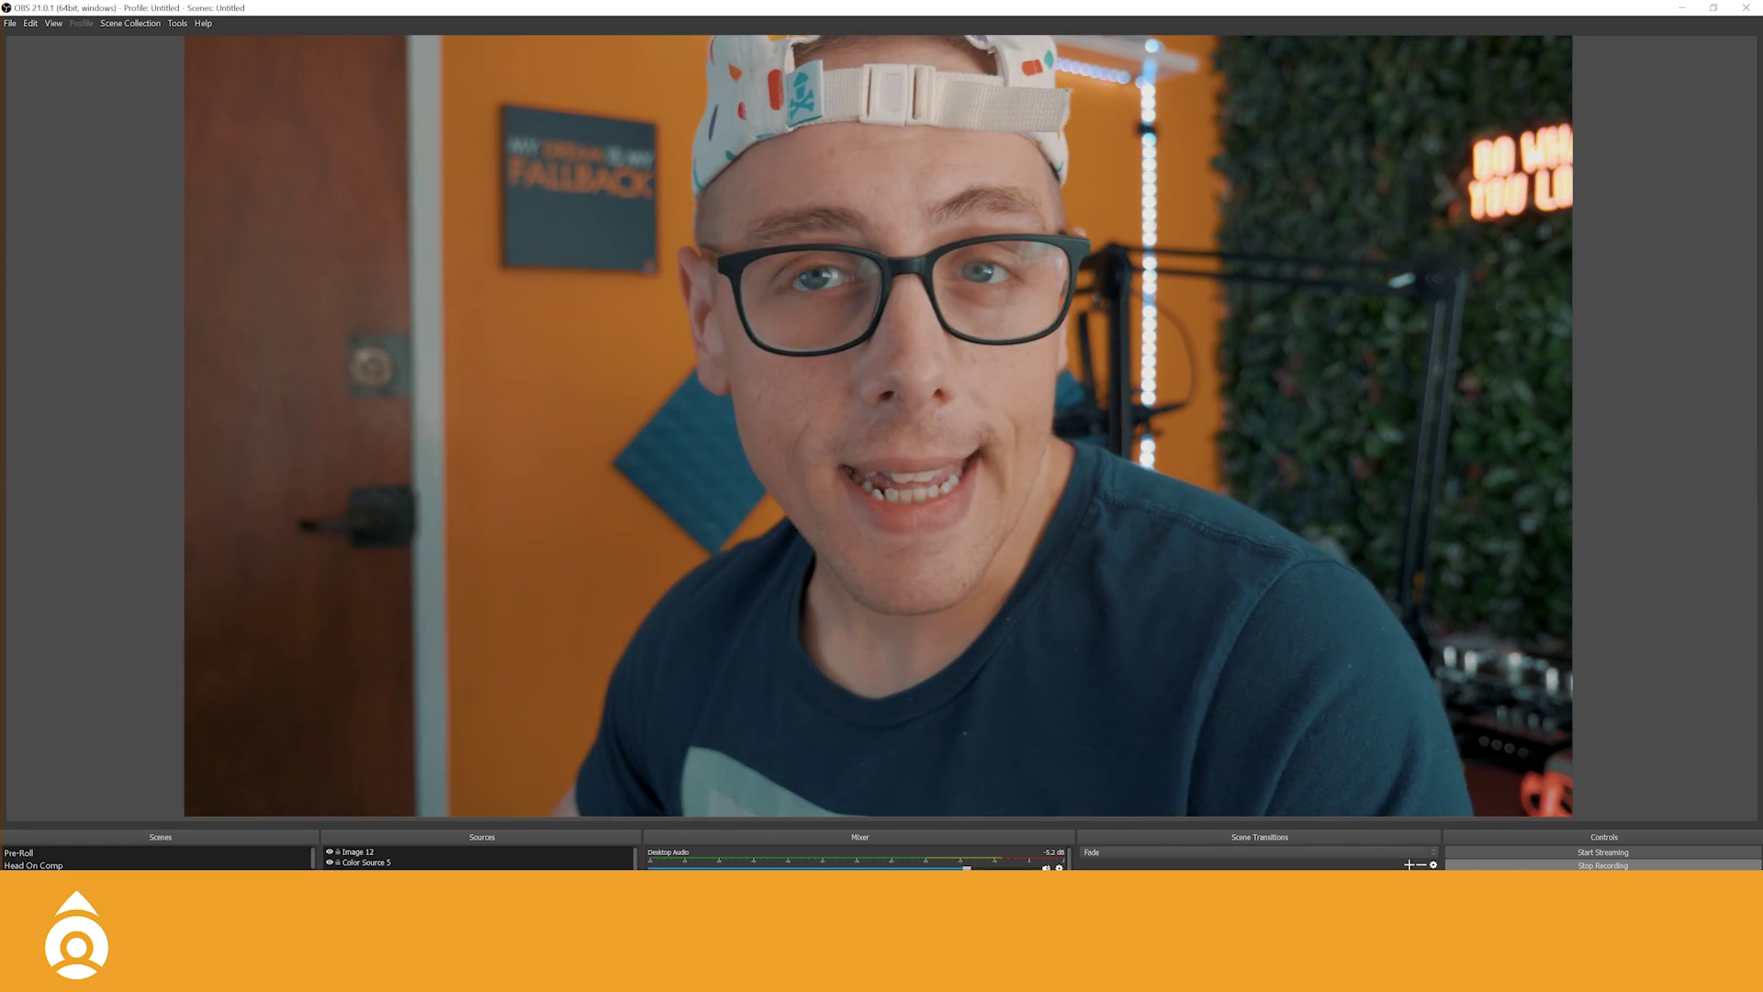
pyautogui.click(407, 862)
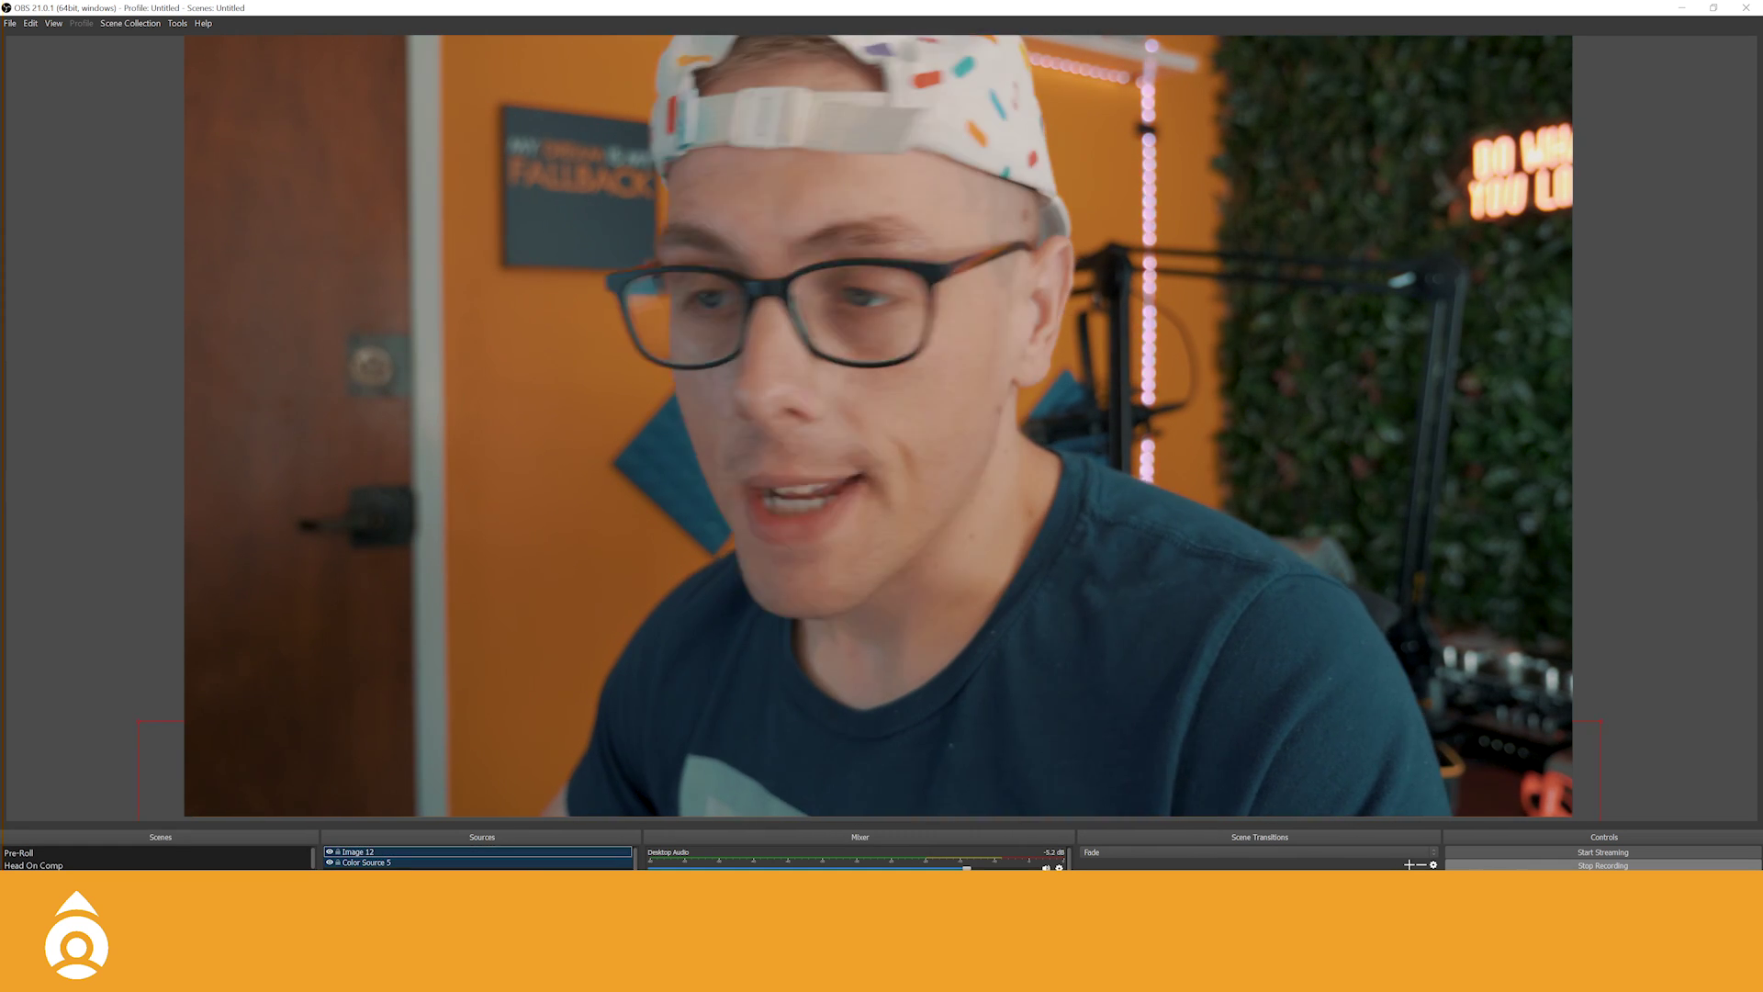
# Reopen the Sources add menu for another capture source
pyautogui.click(330, 941)
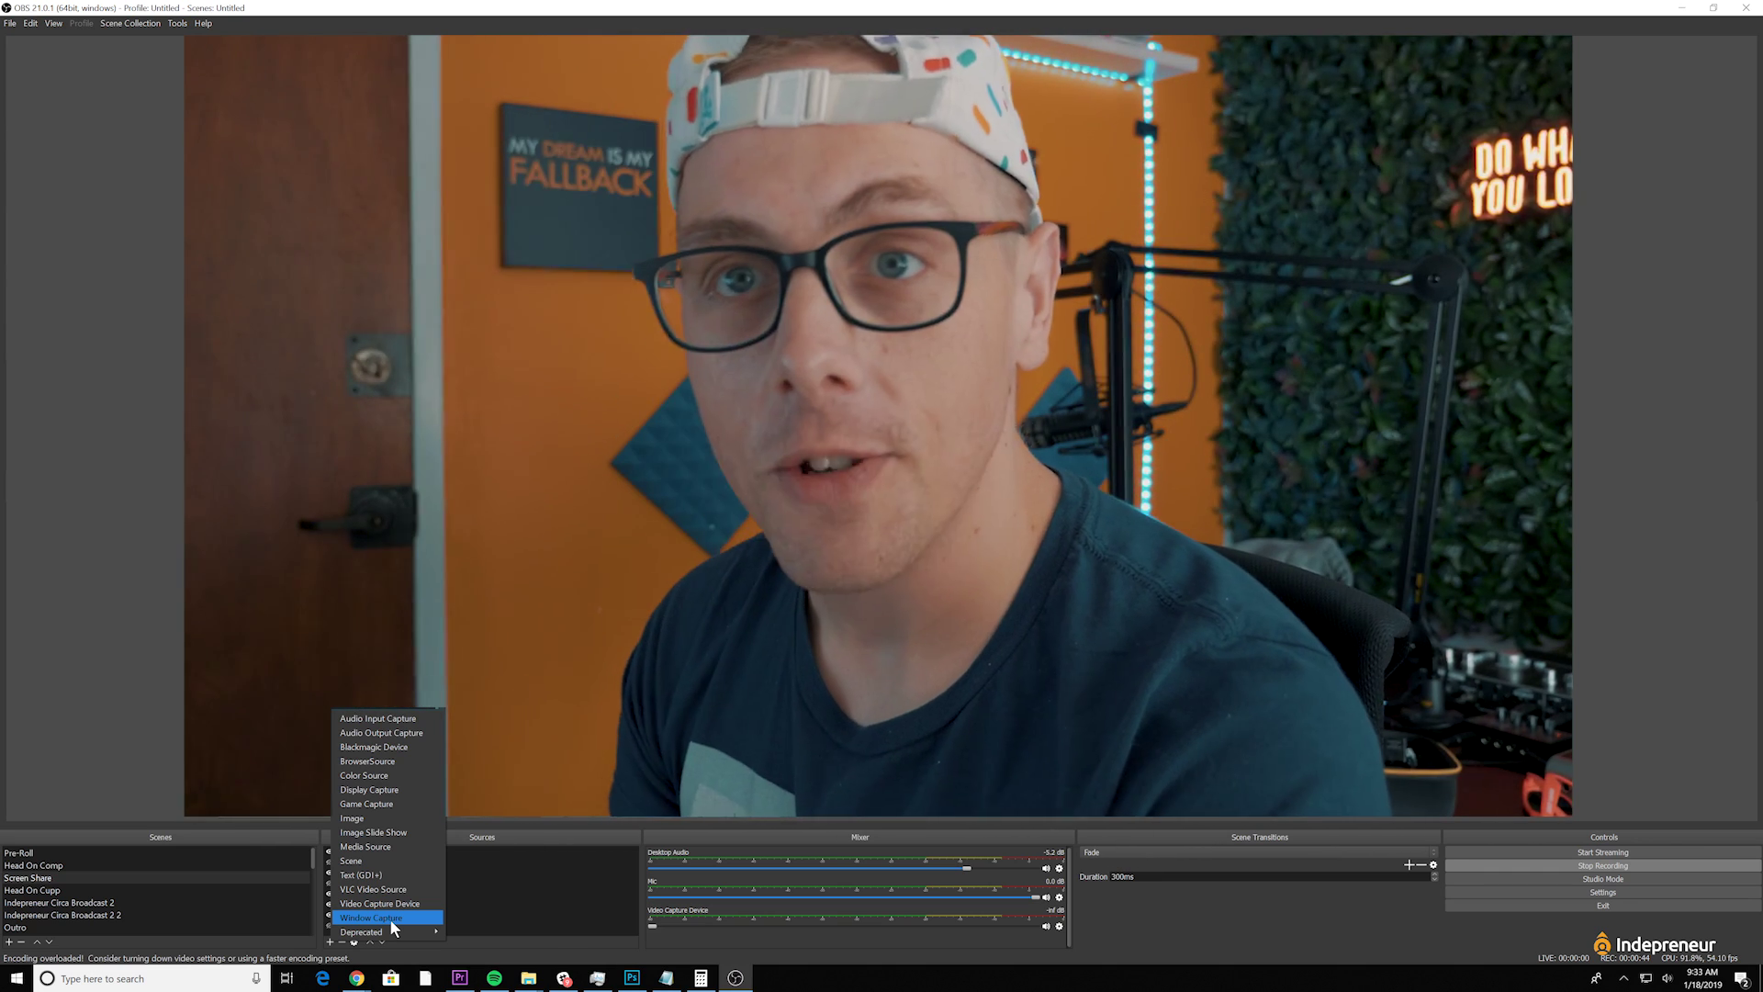
# Open the OBS Settings window from the Controls panel
pyautogui.moveTo(389, 929)
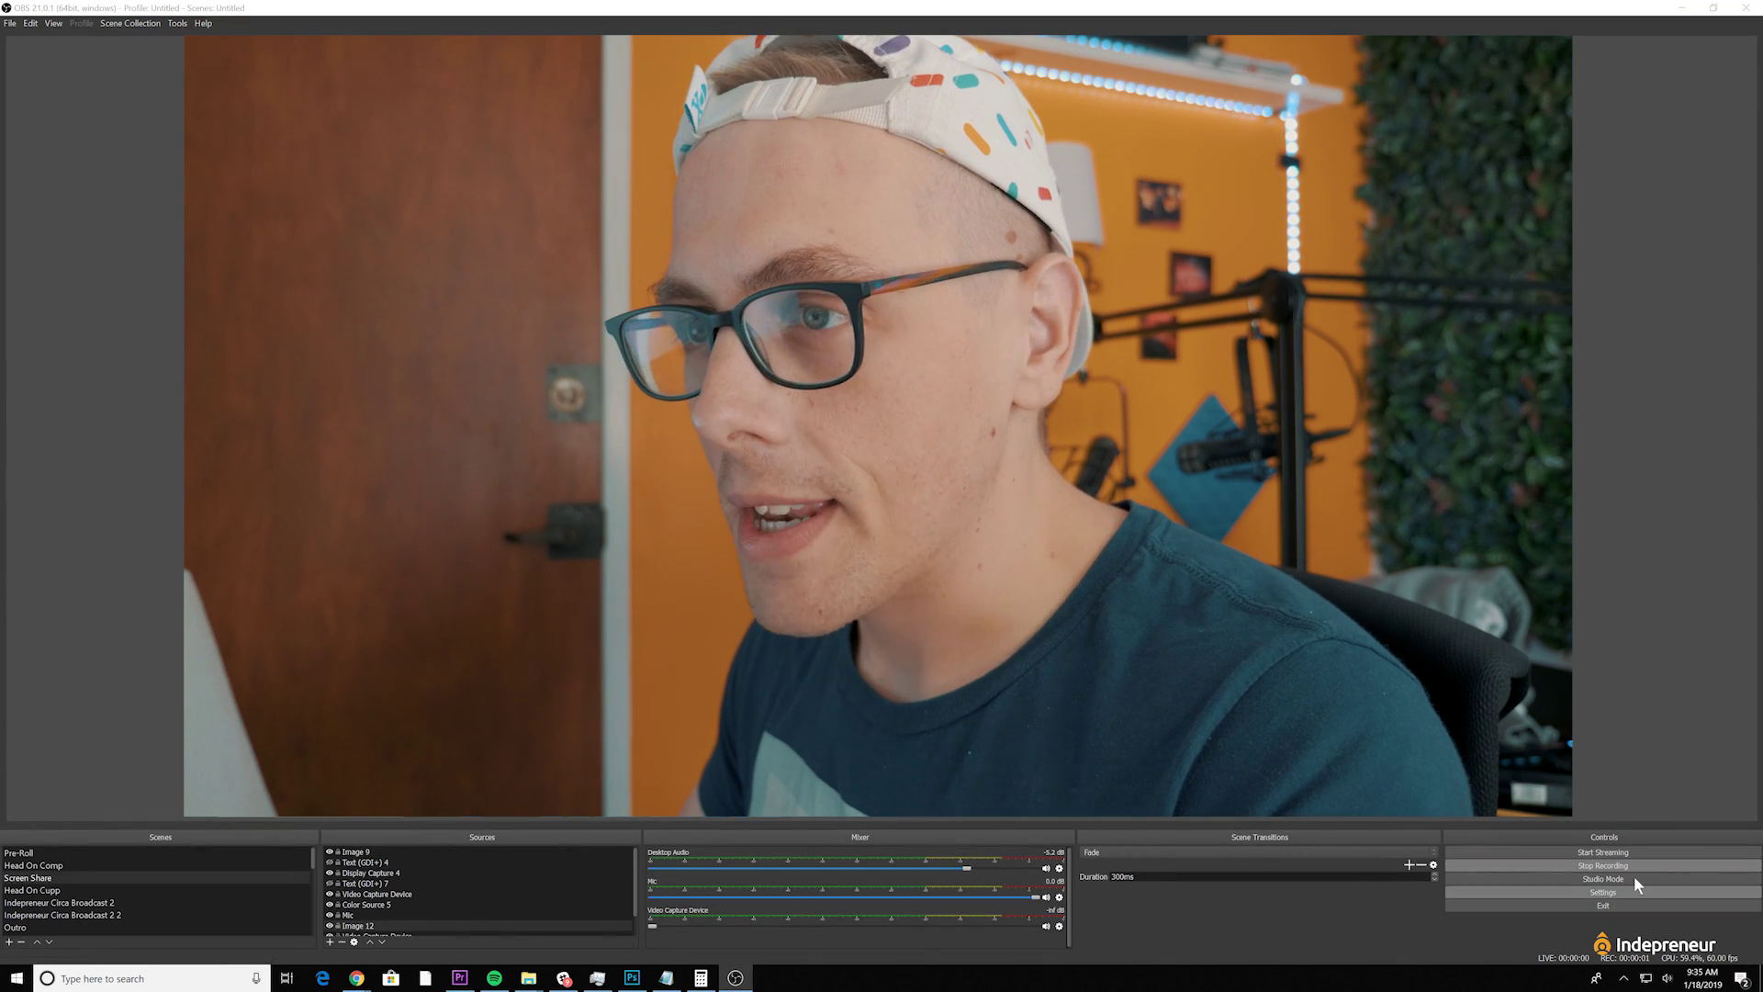
pyautogui.click(1626, 891)
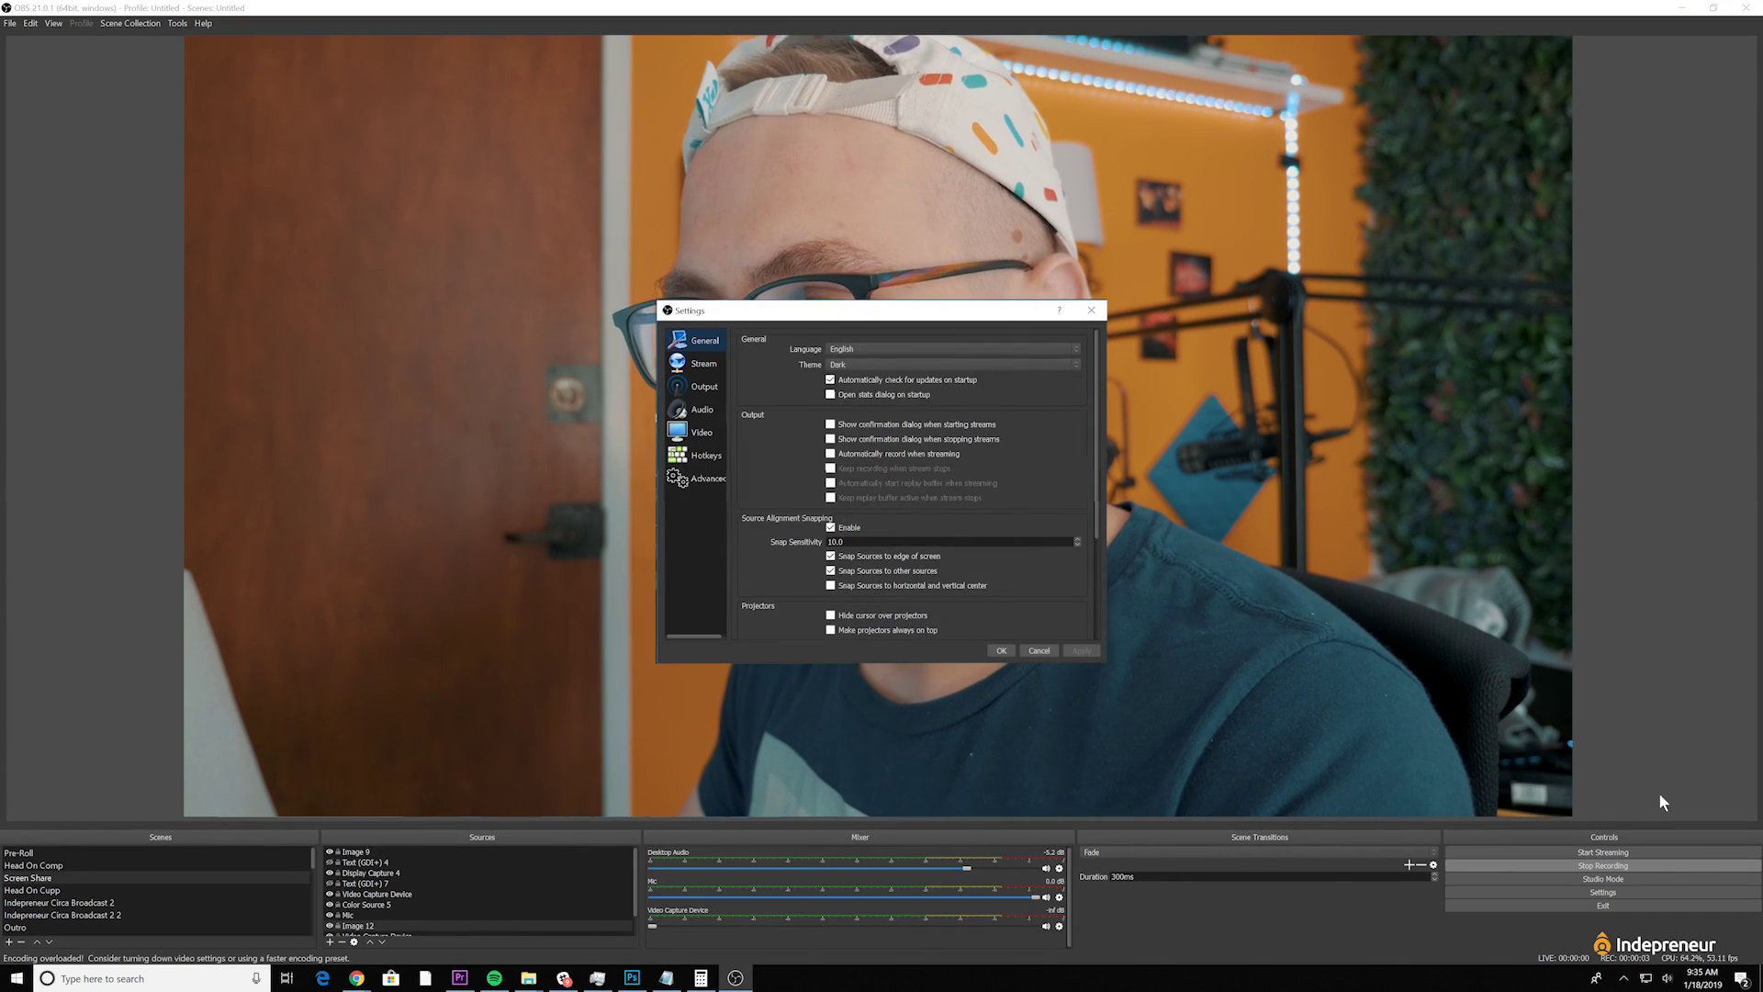
# Set the streaming service to YouTube / YouTube Gaming and focus the Stream key field
pyautogui.click(703, 363)
pyautogui.click(917, 368)
pyautogui.click(920, 390)
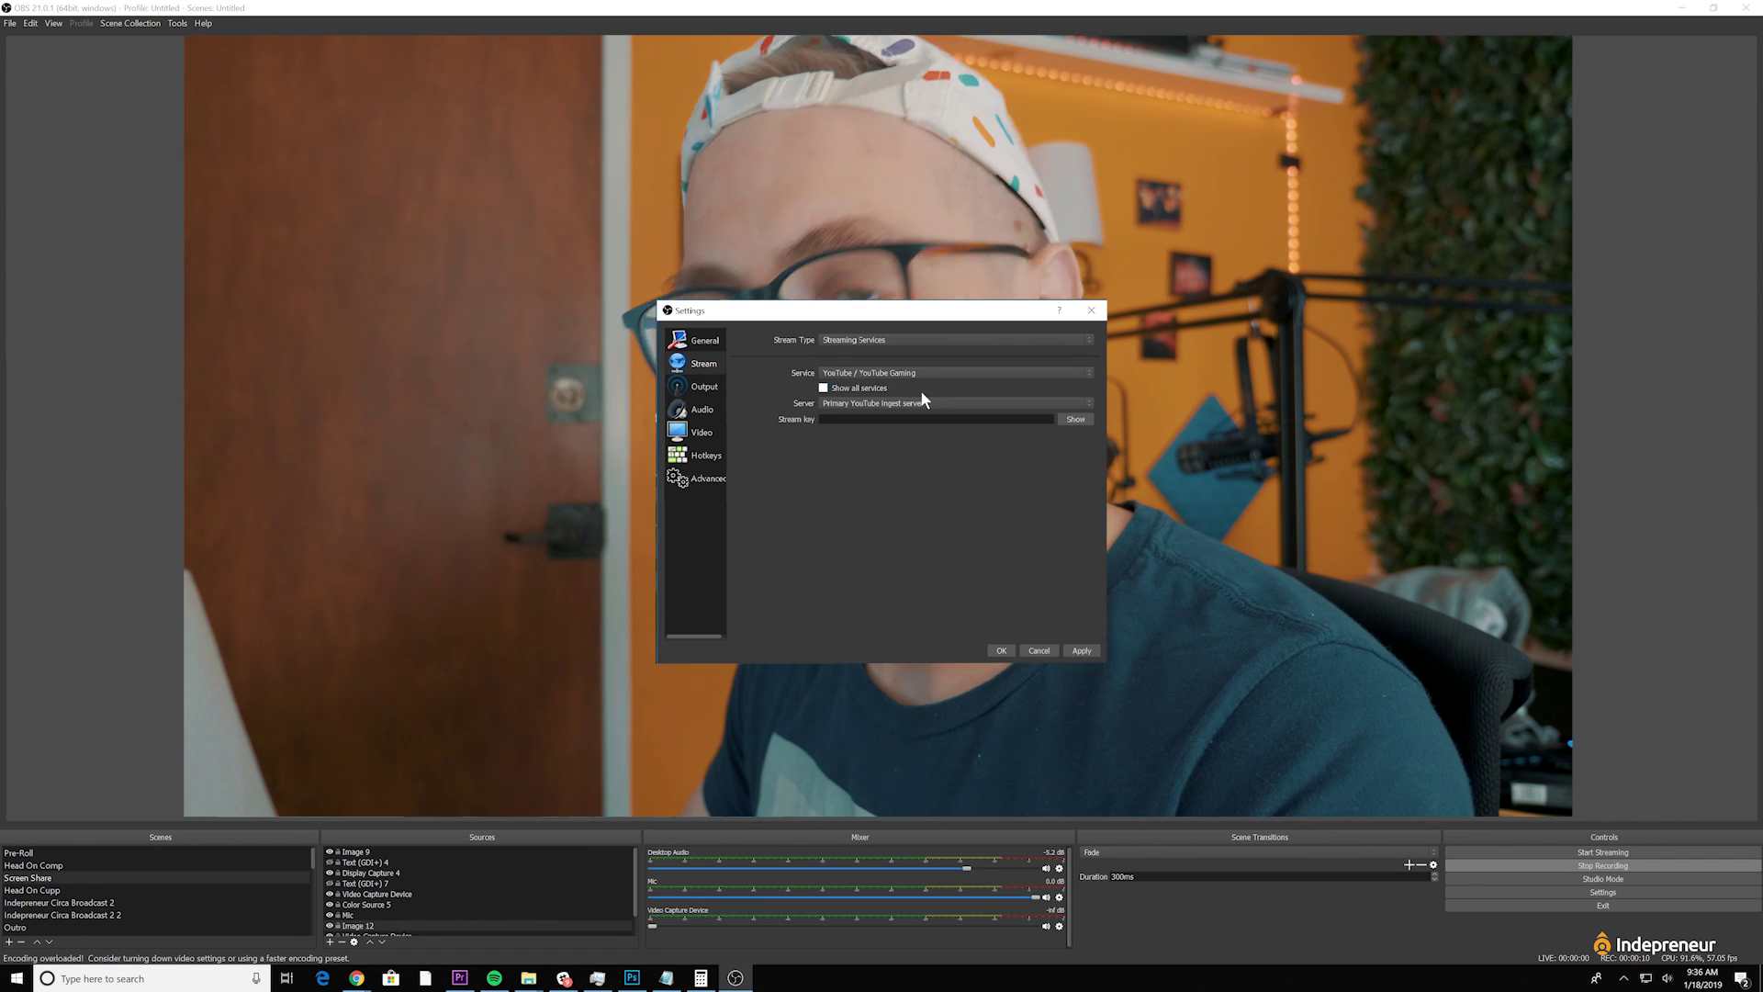
pyautogui.click(880, 418)
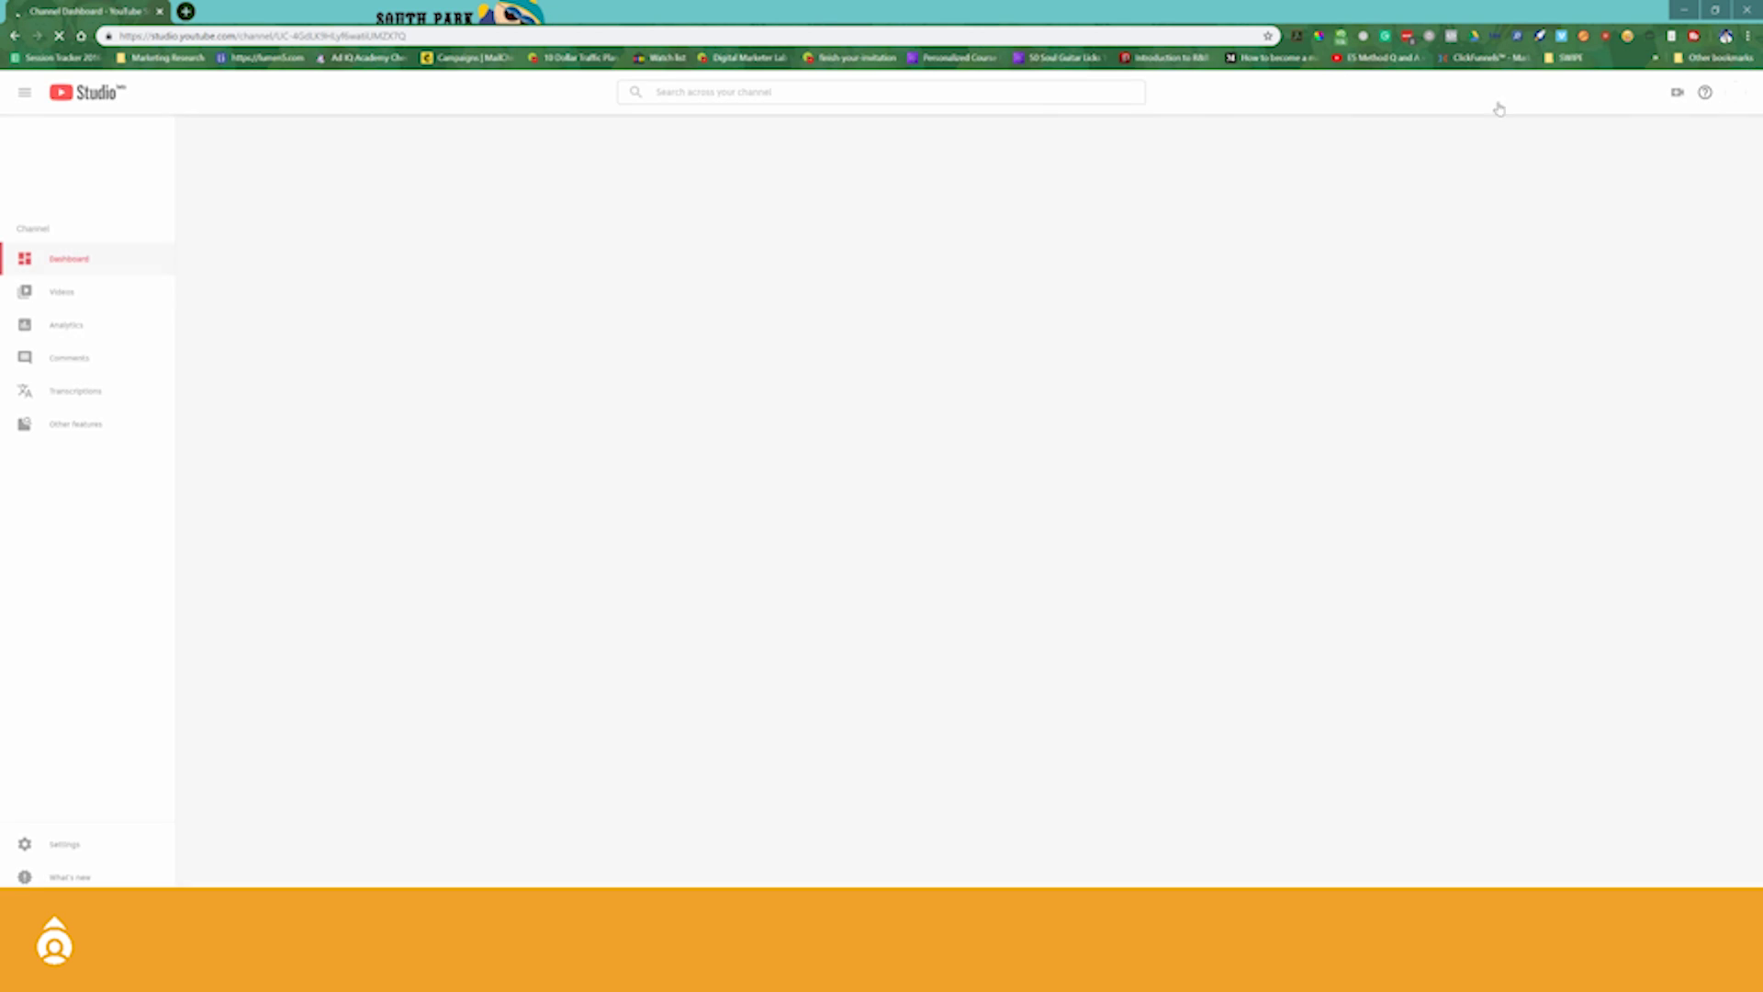
# In YouTube Studio Live streaming, start a new event titled Test with Unlisted privacy
pyautogui.moveTo(110, 427)
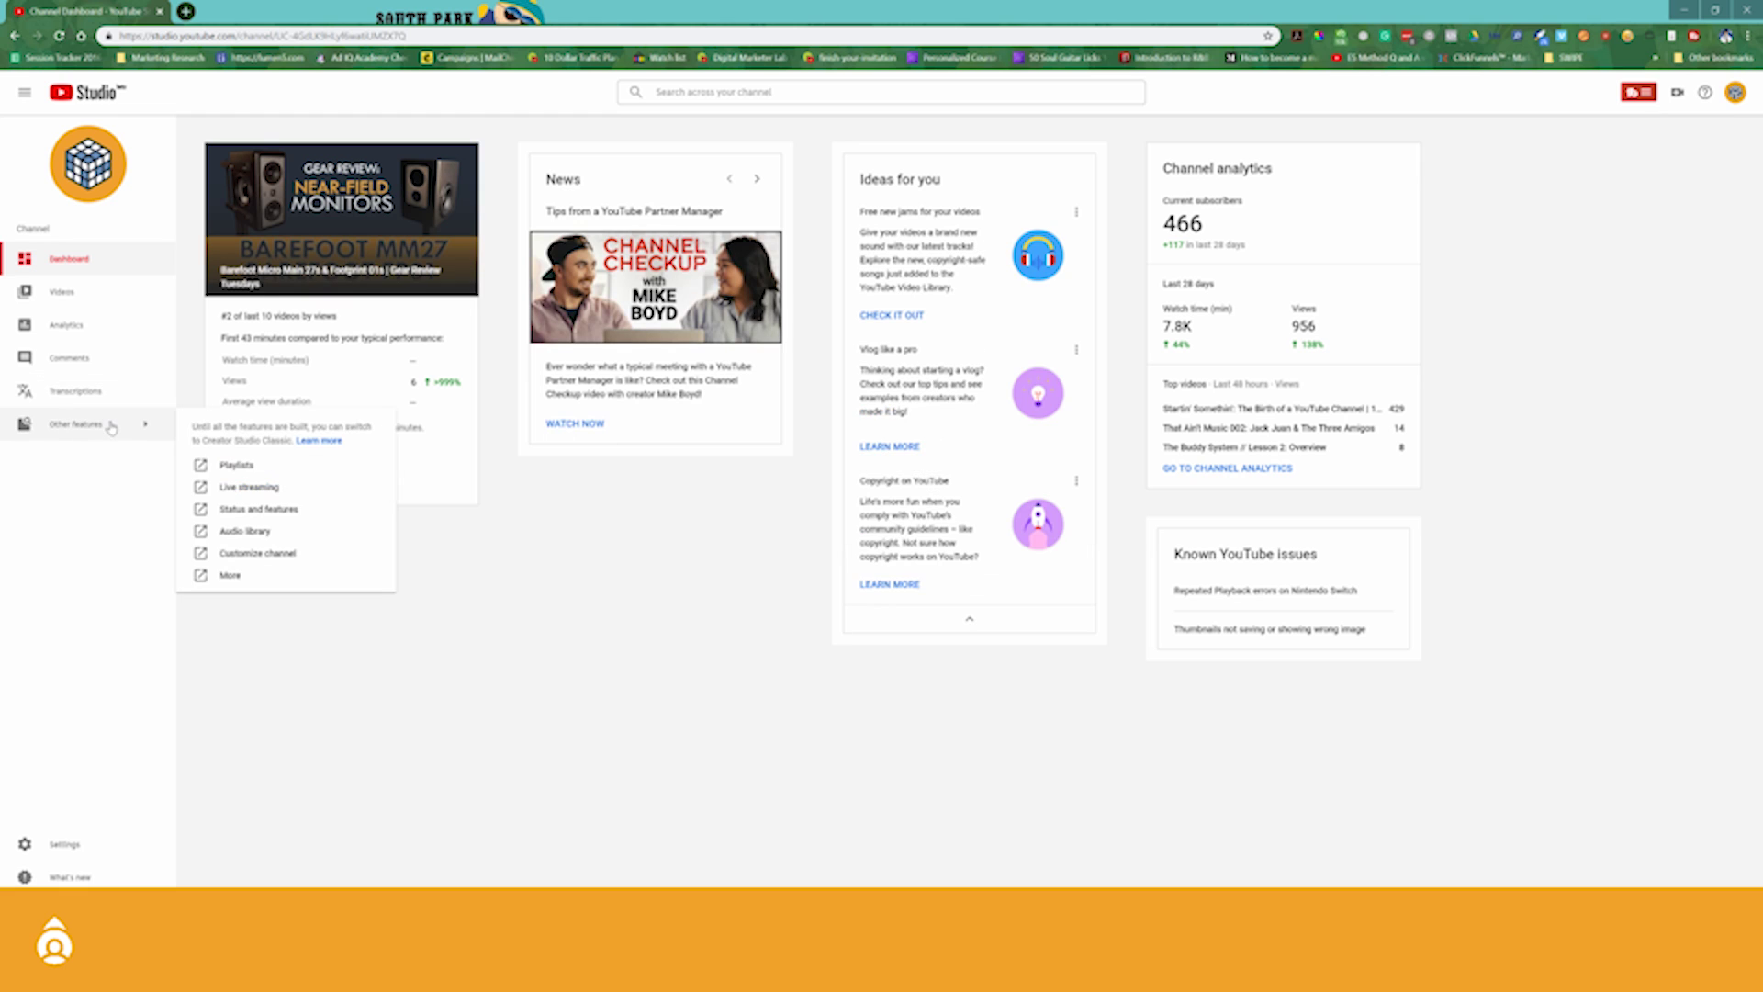
pyautogui.click(255, 487)
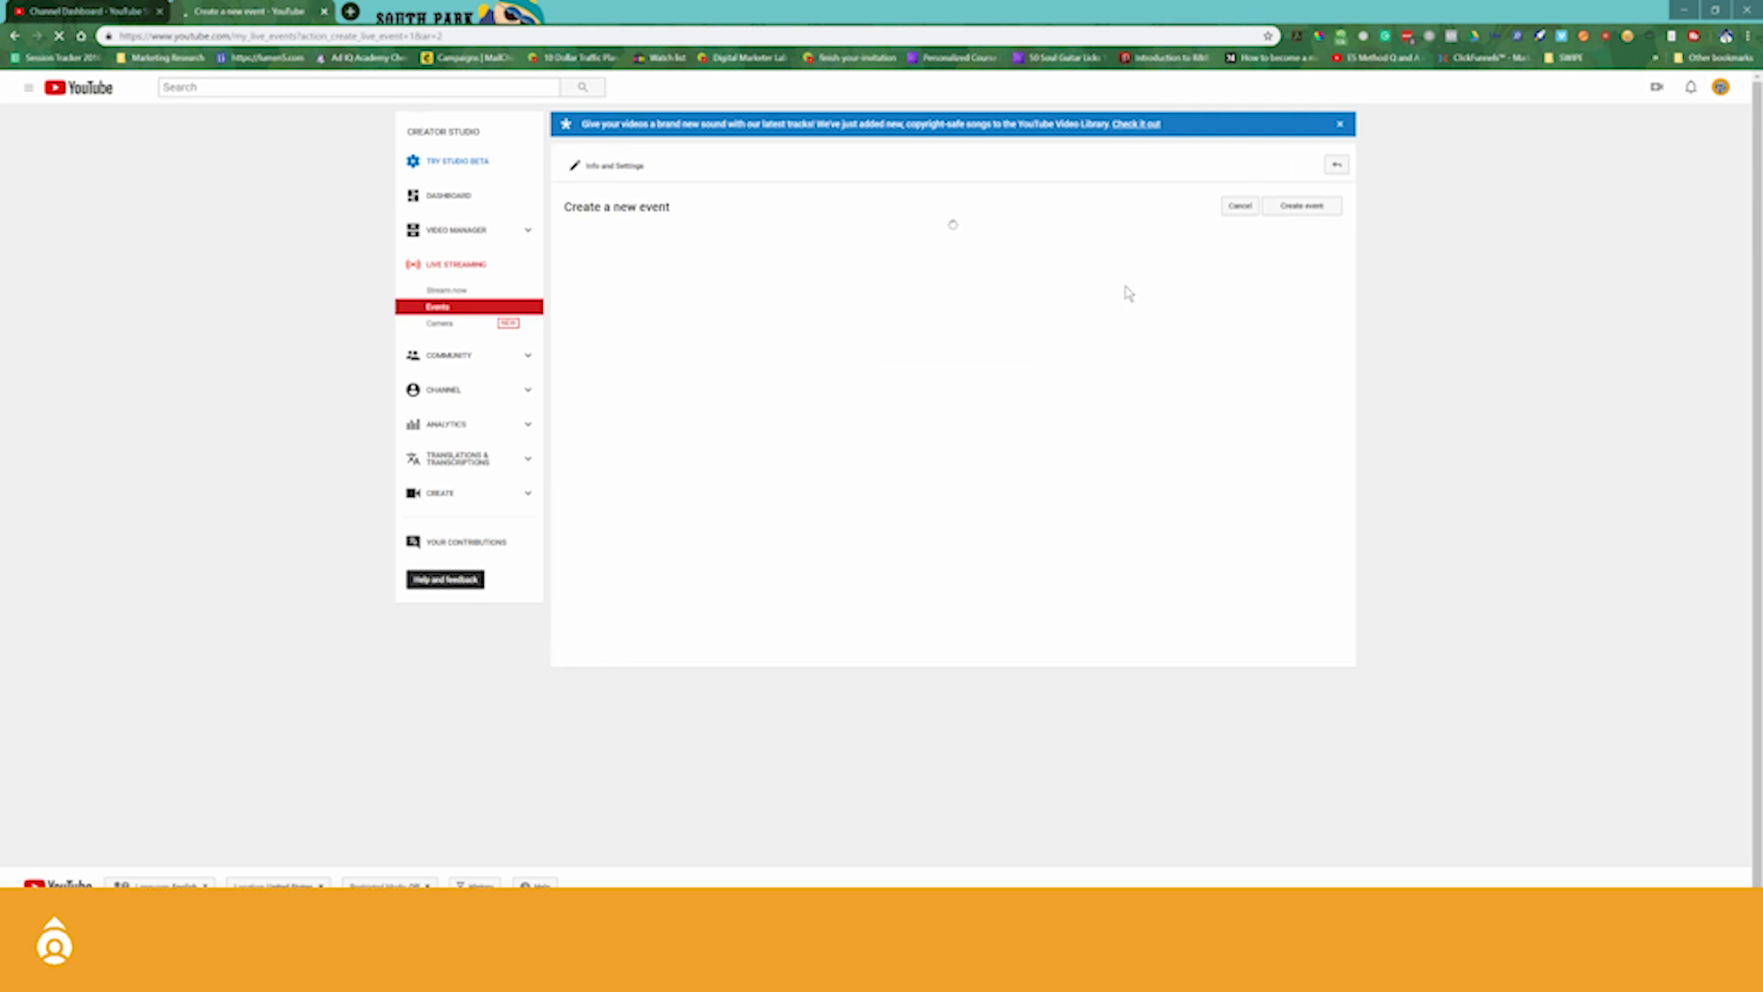
pyautogui.write('T')
pyautogui.click(968, 305)
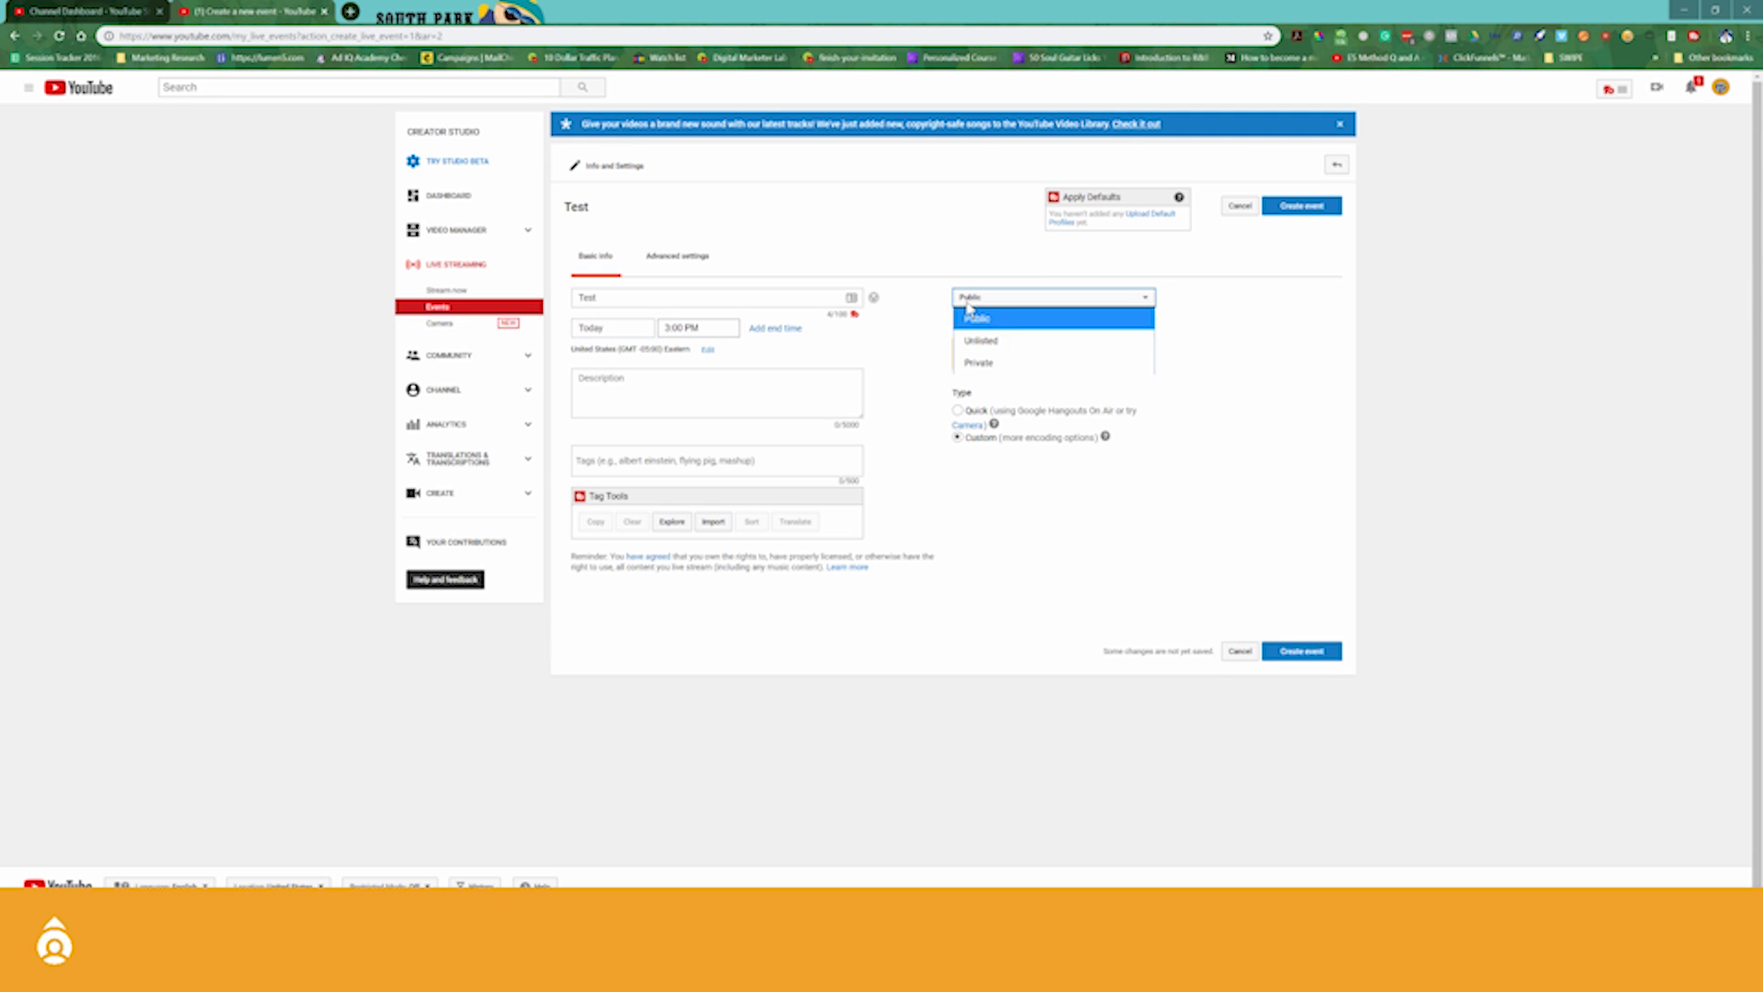
pyautogui.click(1017, 339)
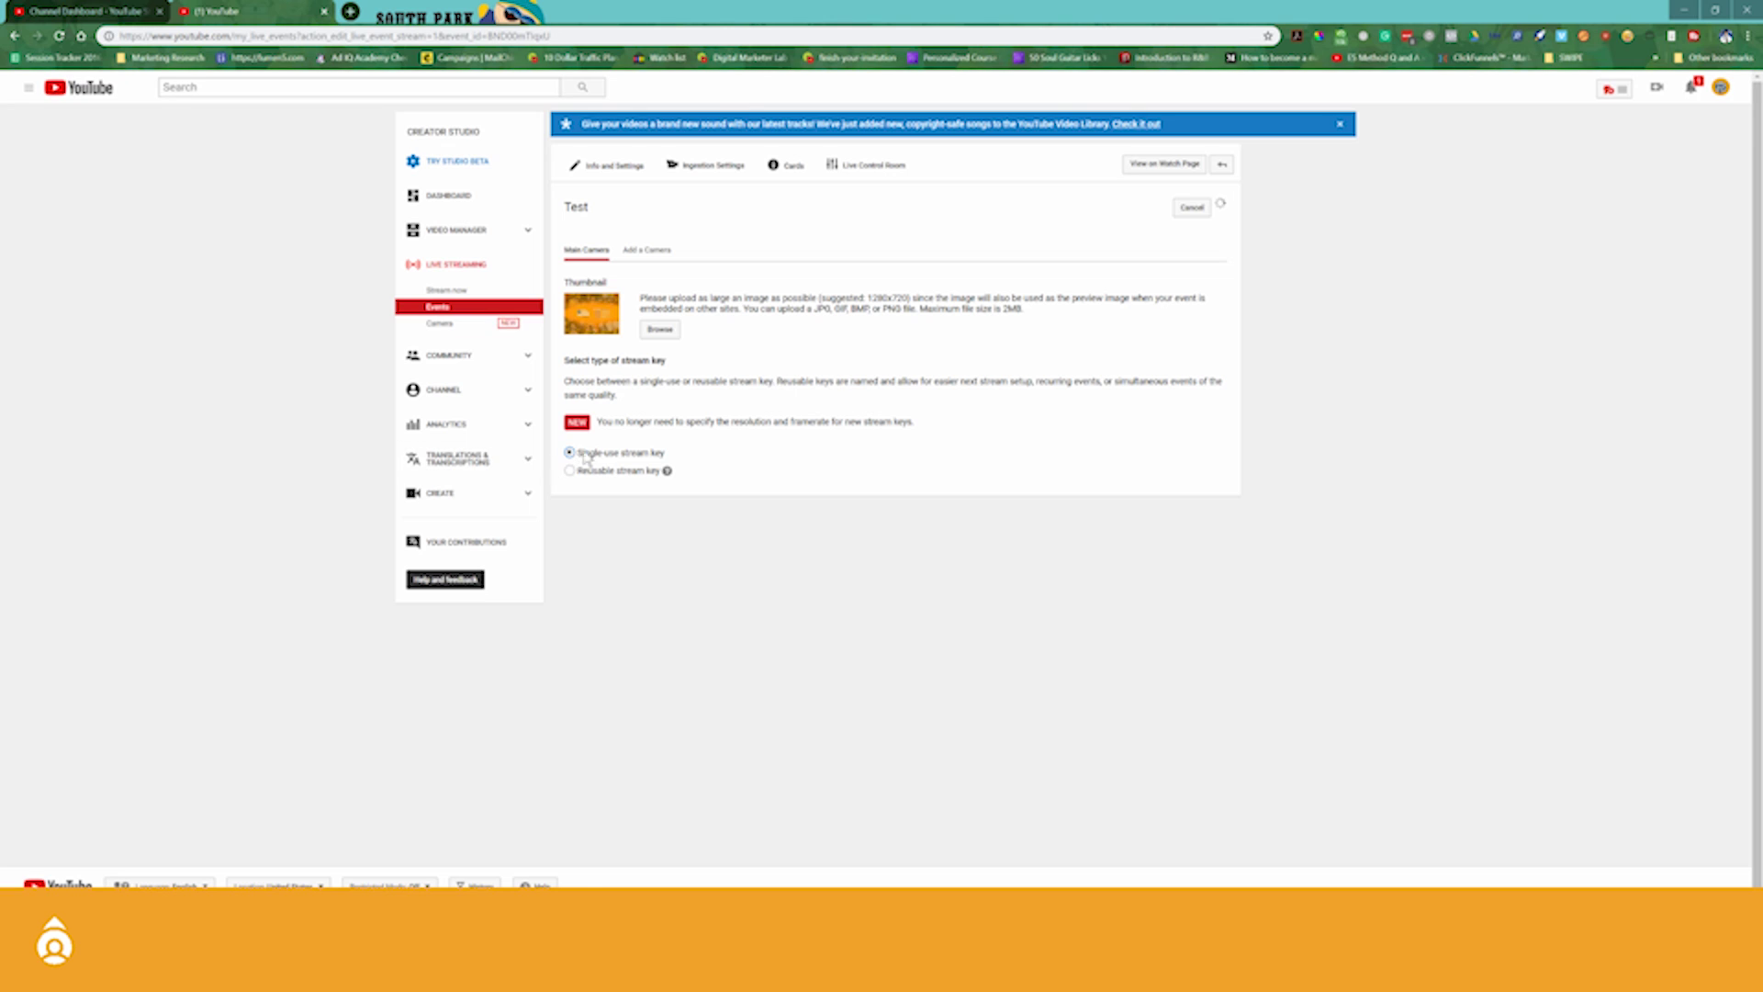
pyautogui.scroll(-1, 695, 474)
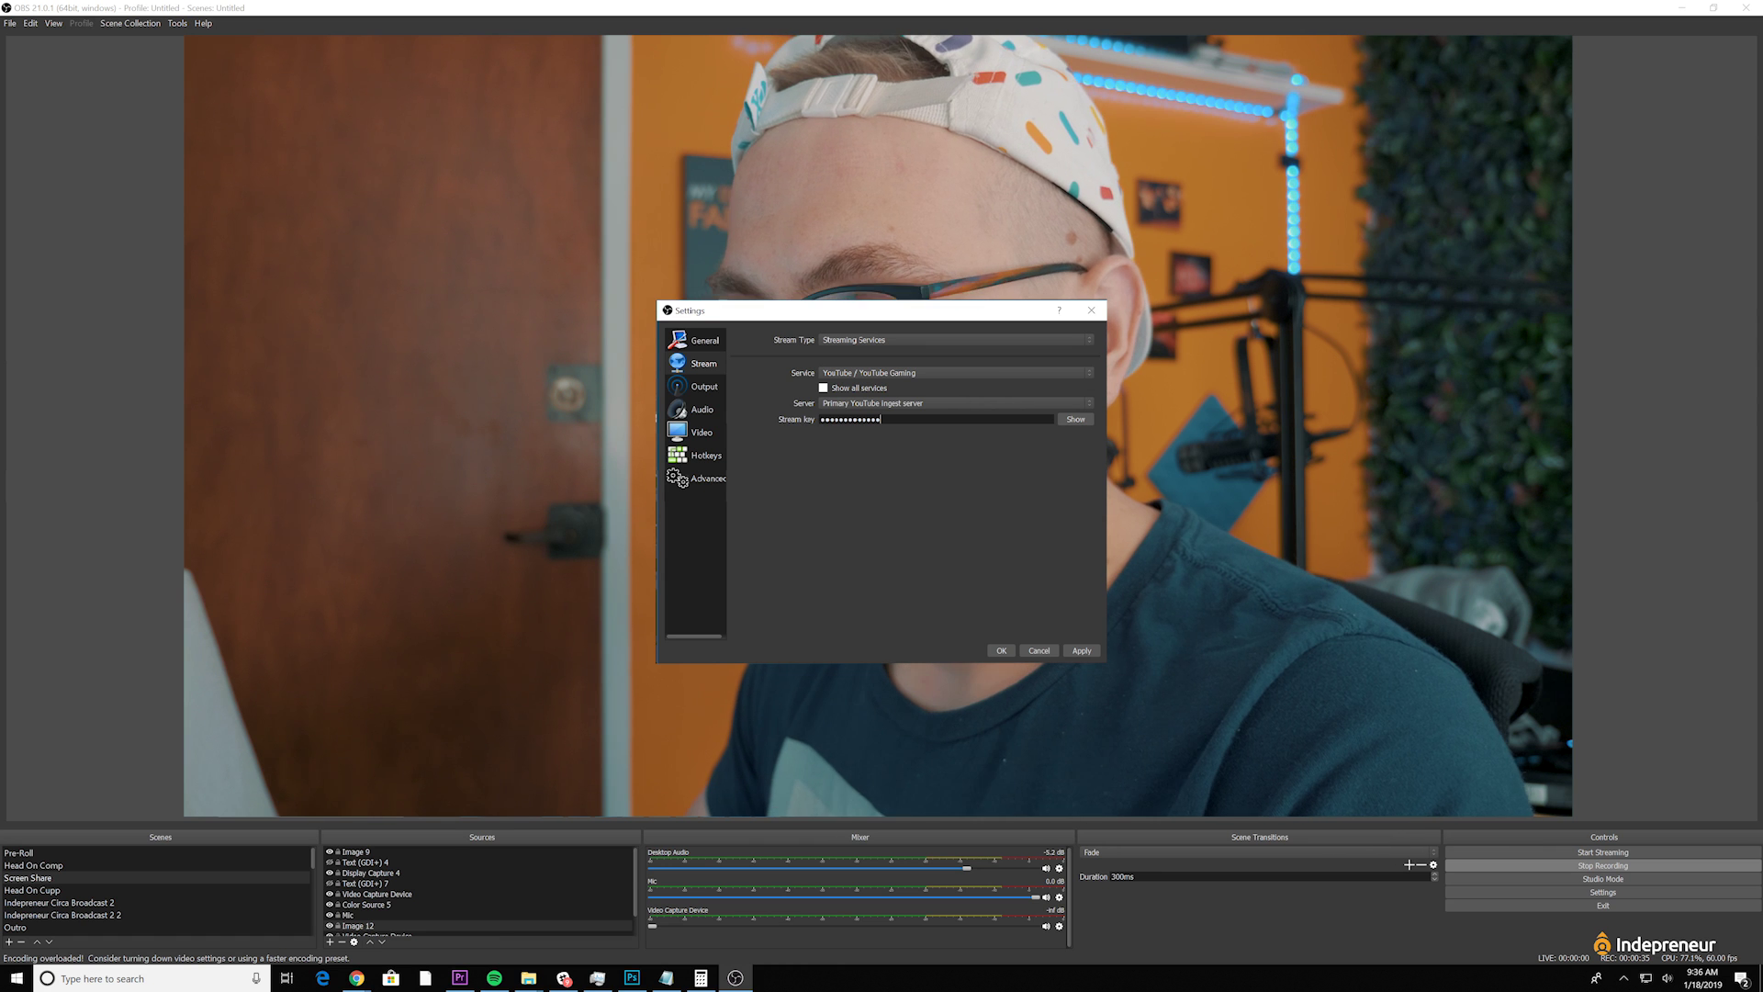
# Apply the pasted YouTube stream key, select Facebook Live as the service, and confirm Settings with OK
pyautogui.click(1082, 650)
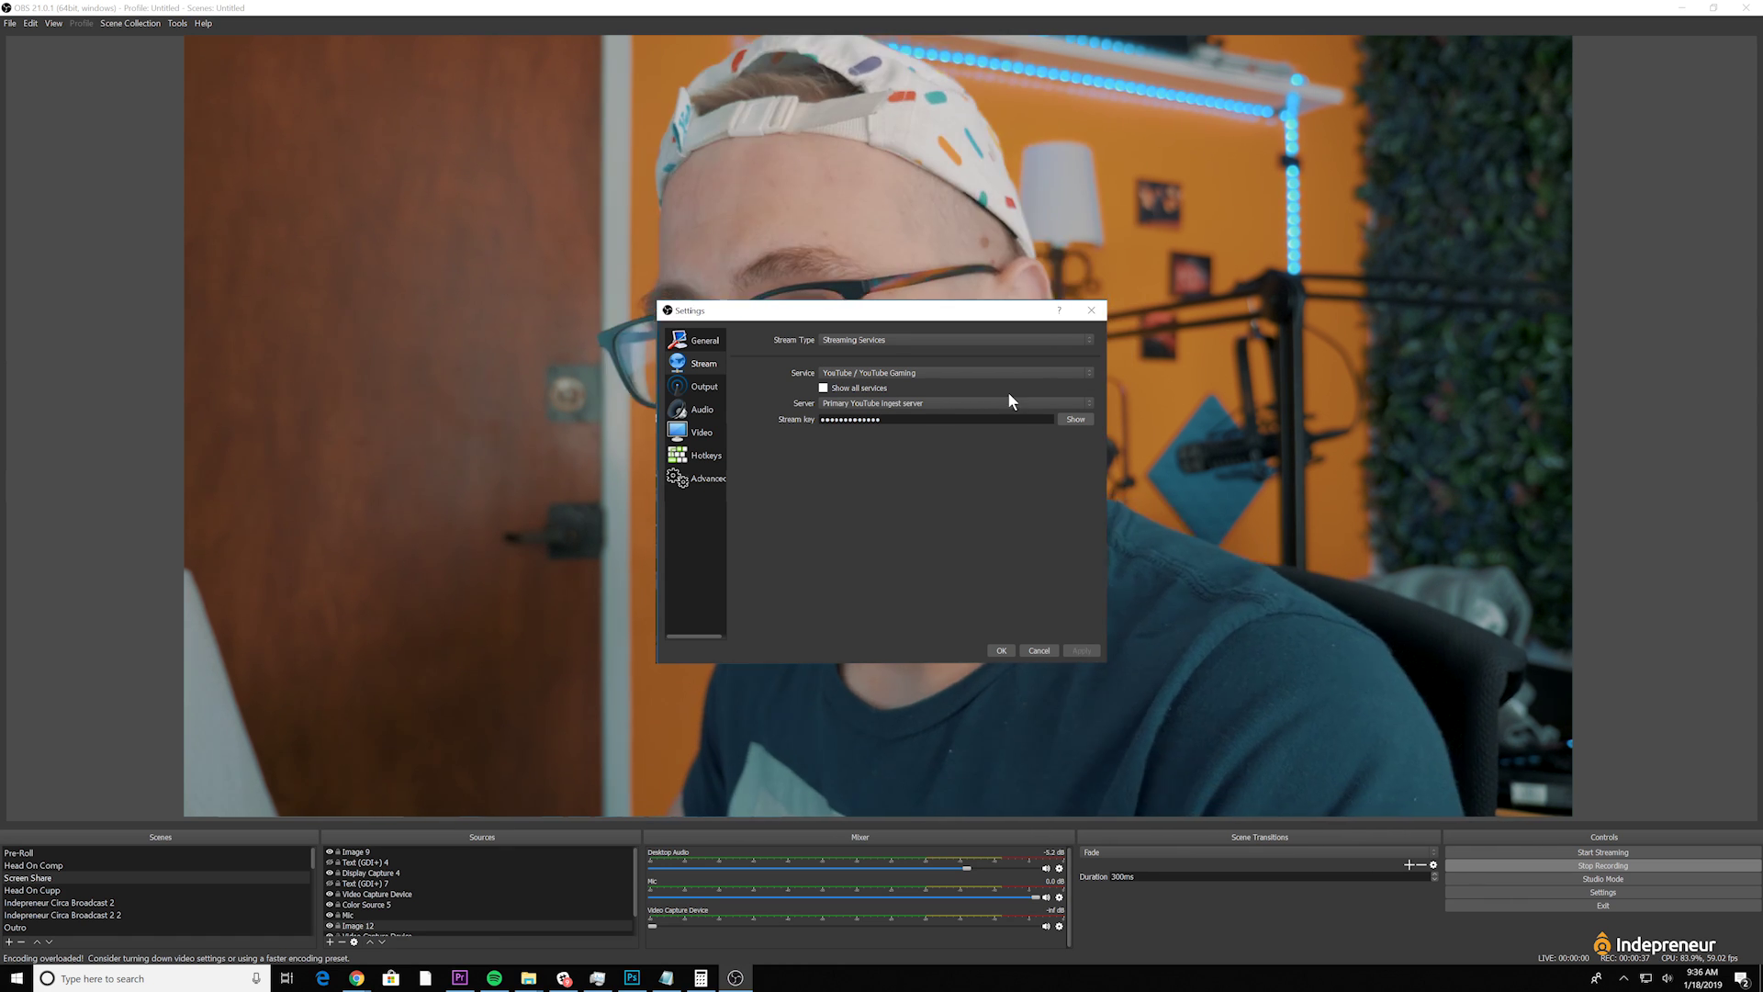
pyautogui.click(1008, 377)
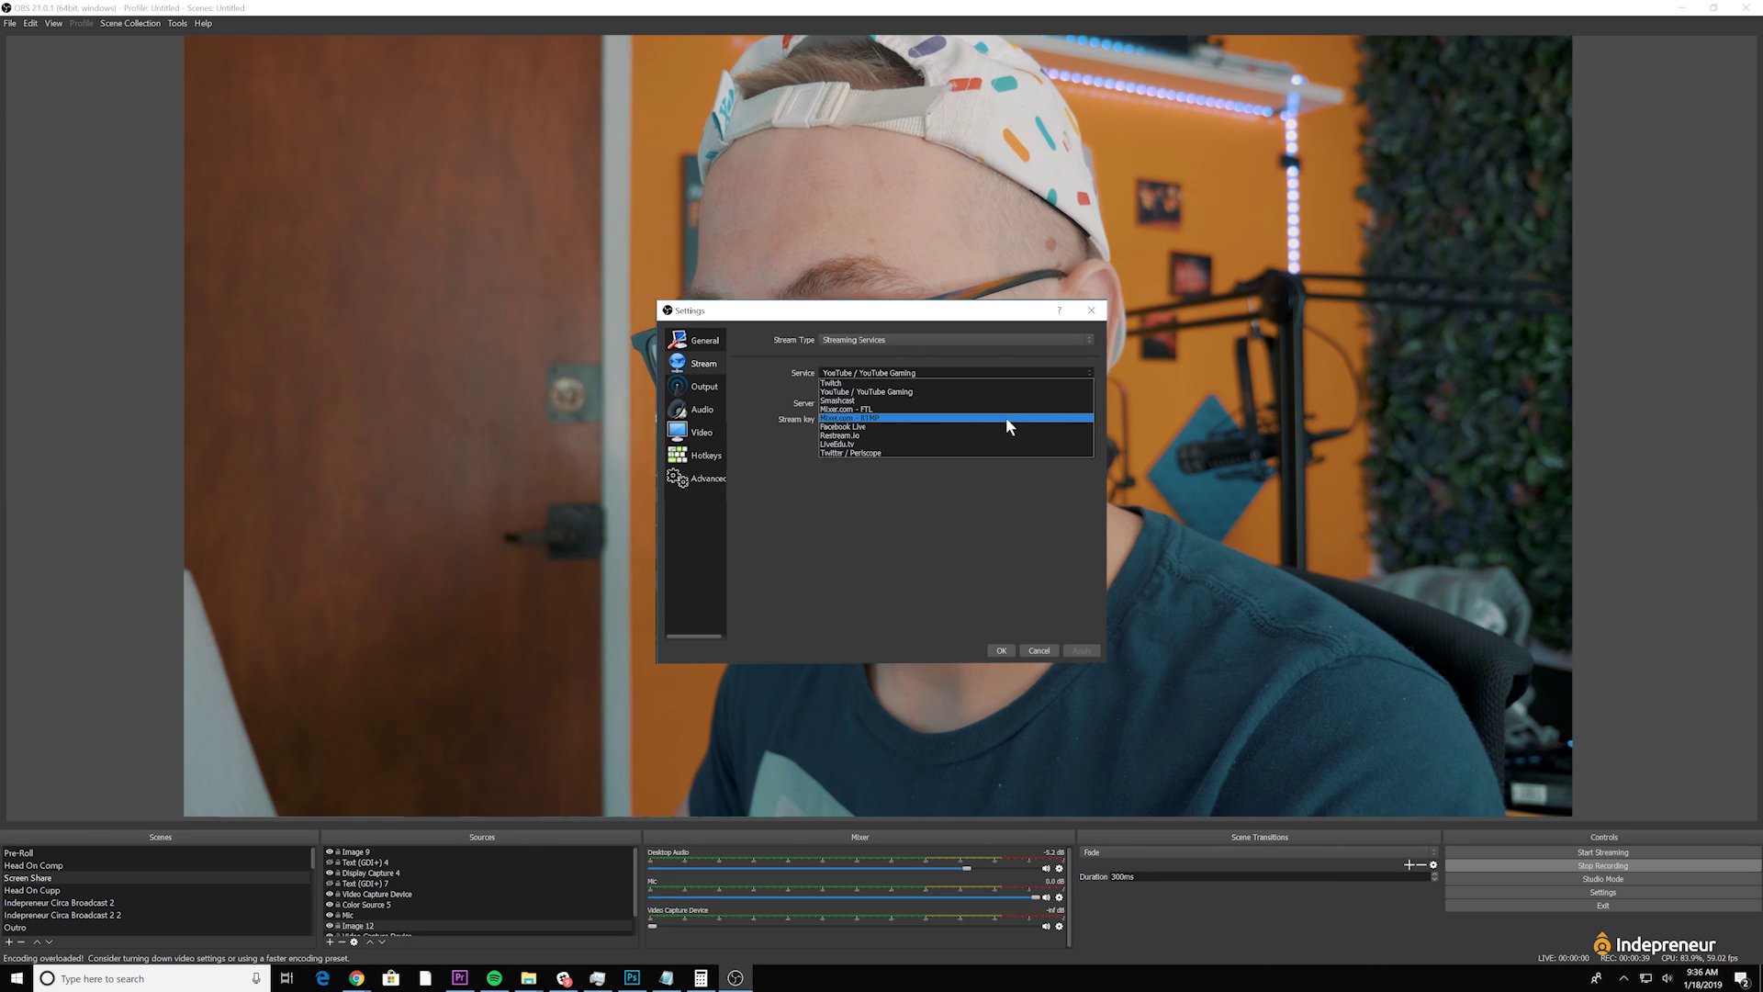
pyautogui.click(1005, 427)
pyautogui.click(1001, 420)
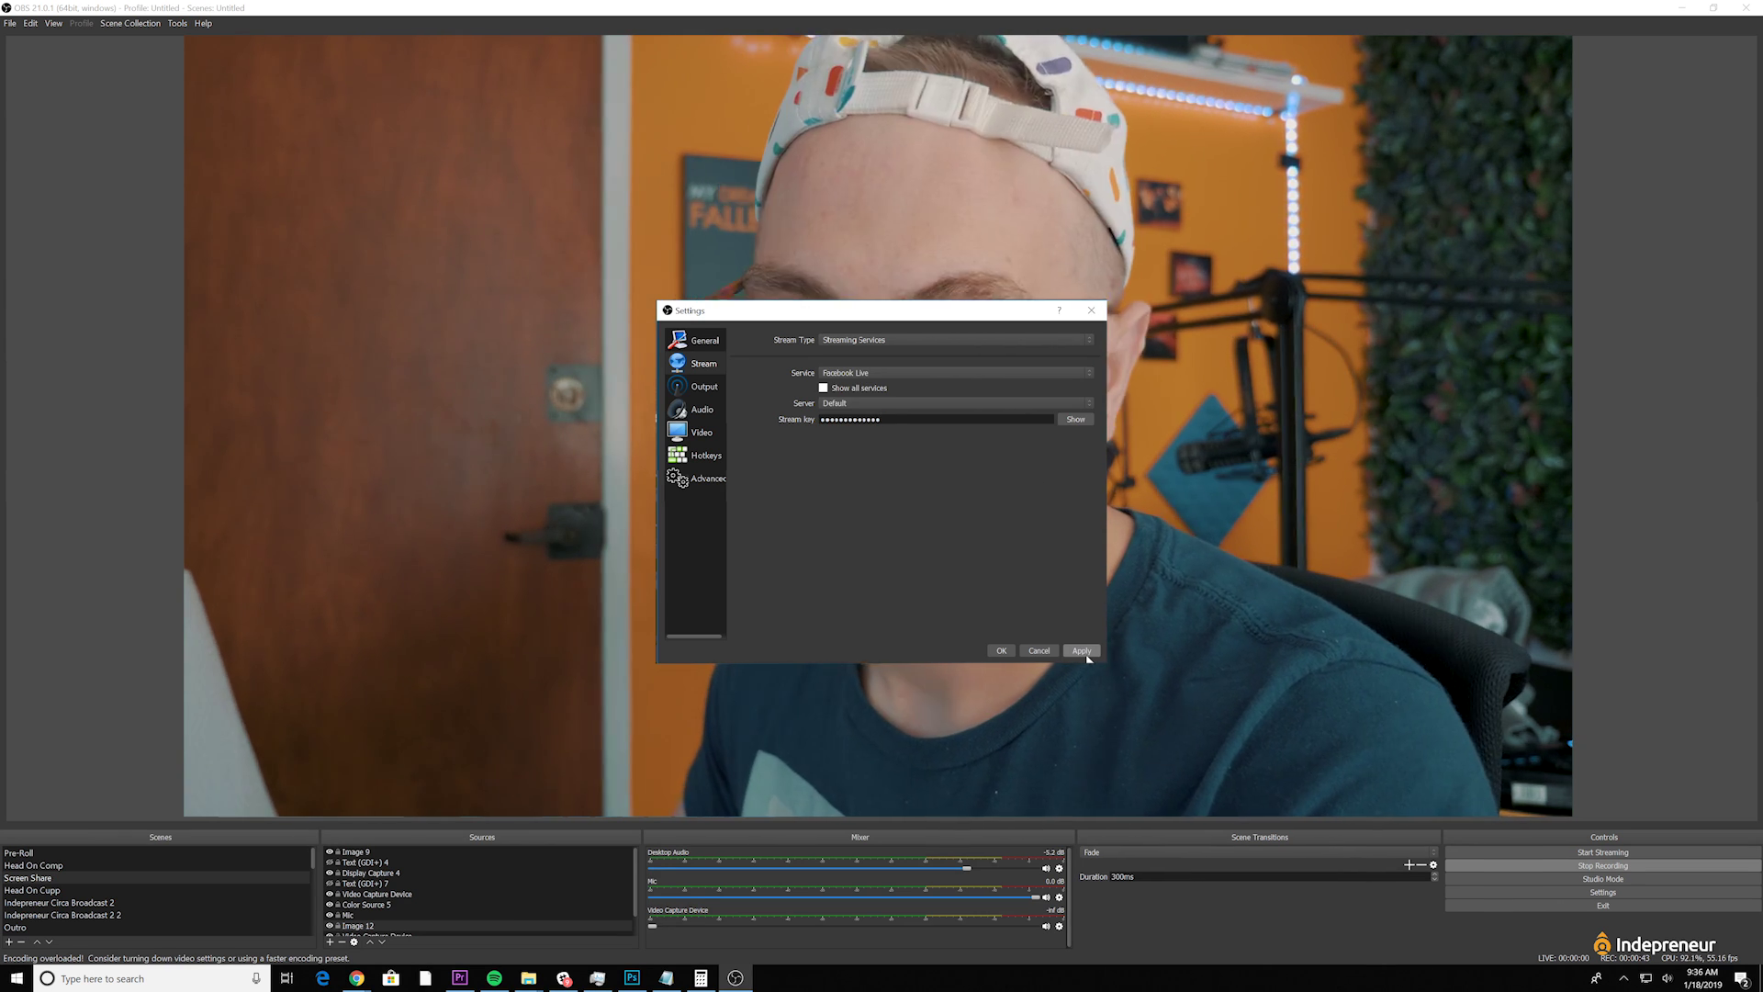
pyautogui.click(1005, 651)
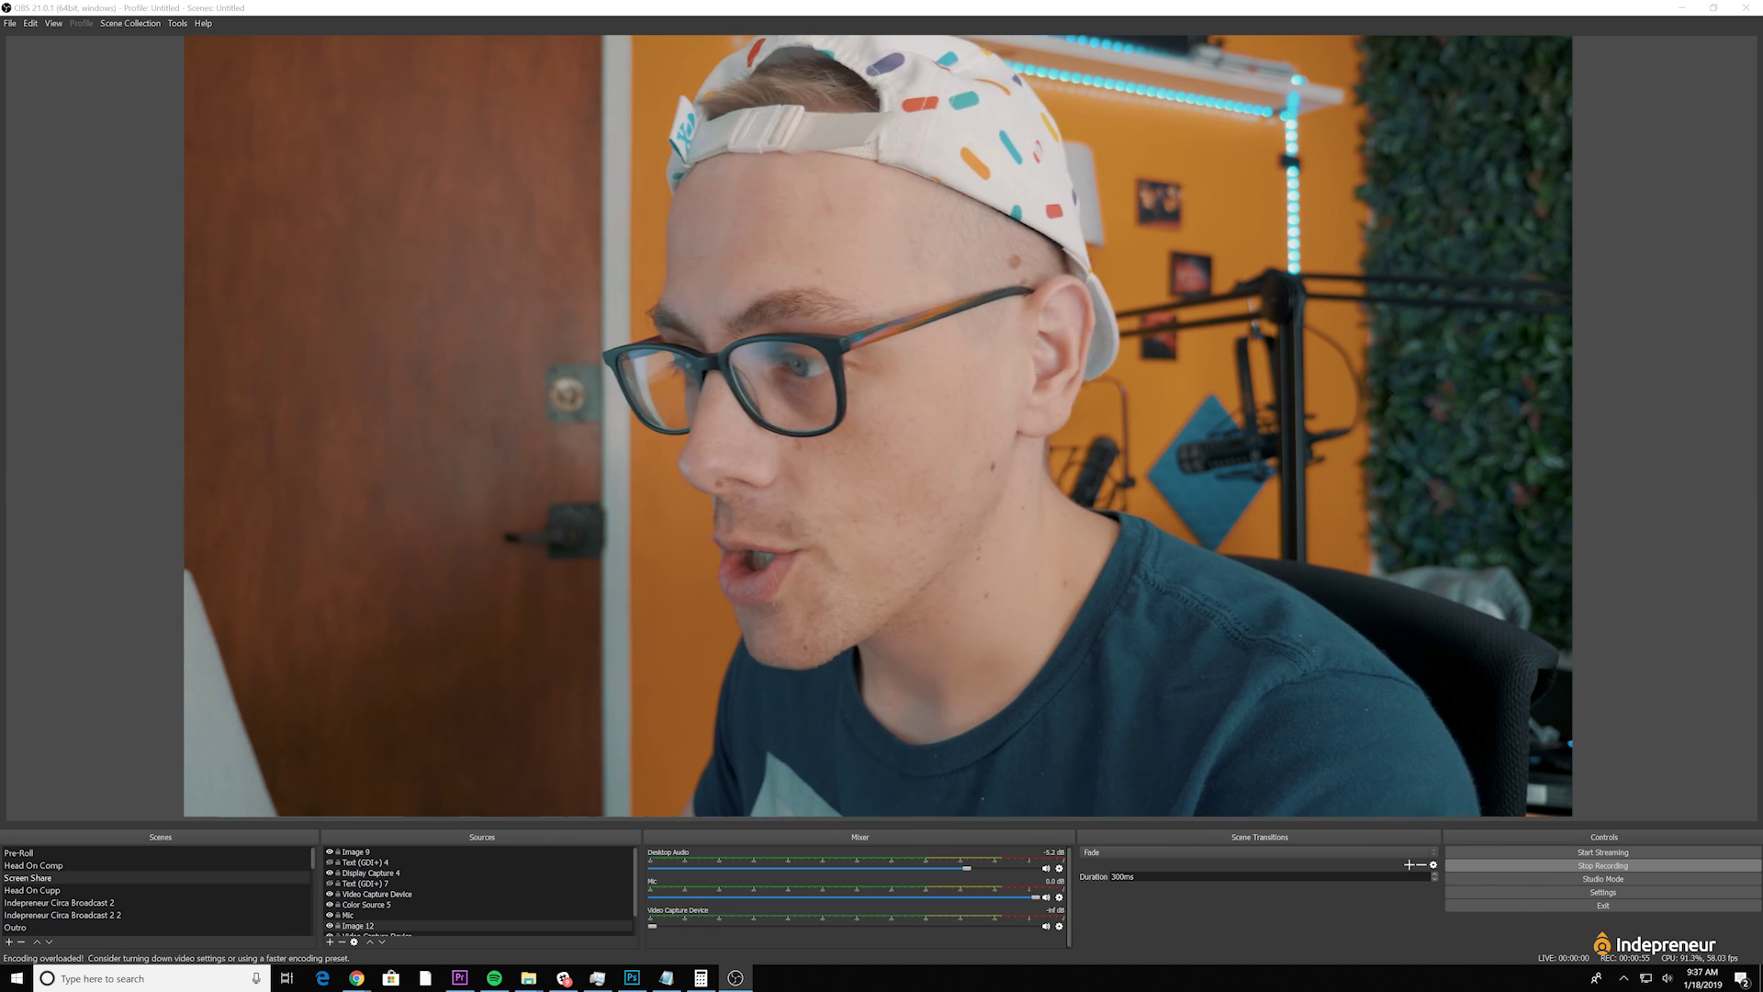
# Turn on Studio Mode from the Controls panel
pyautogui.click(1708, 884)
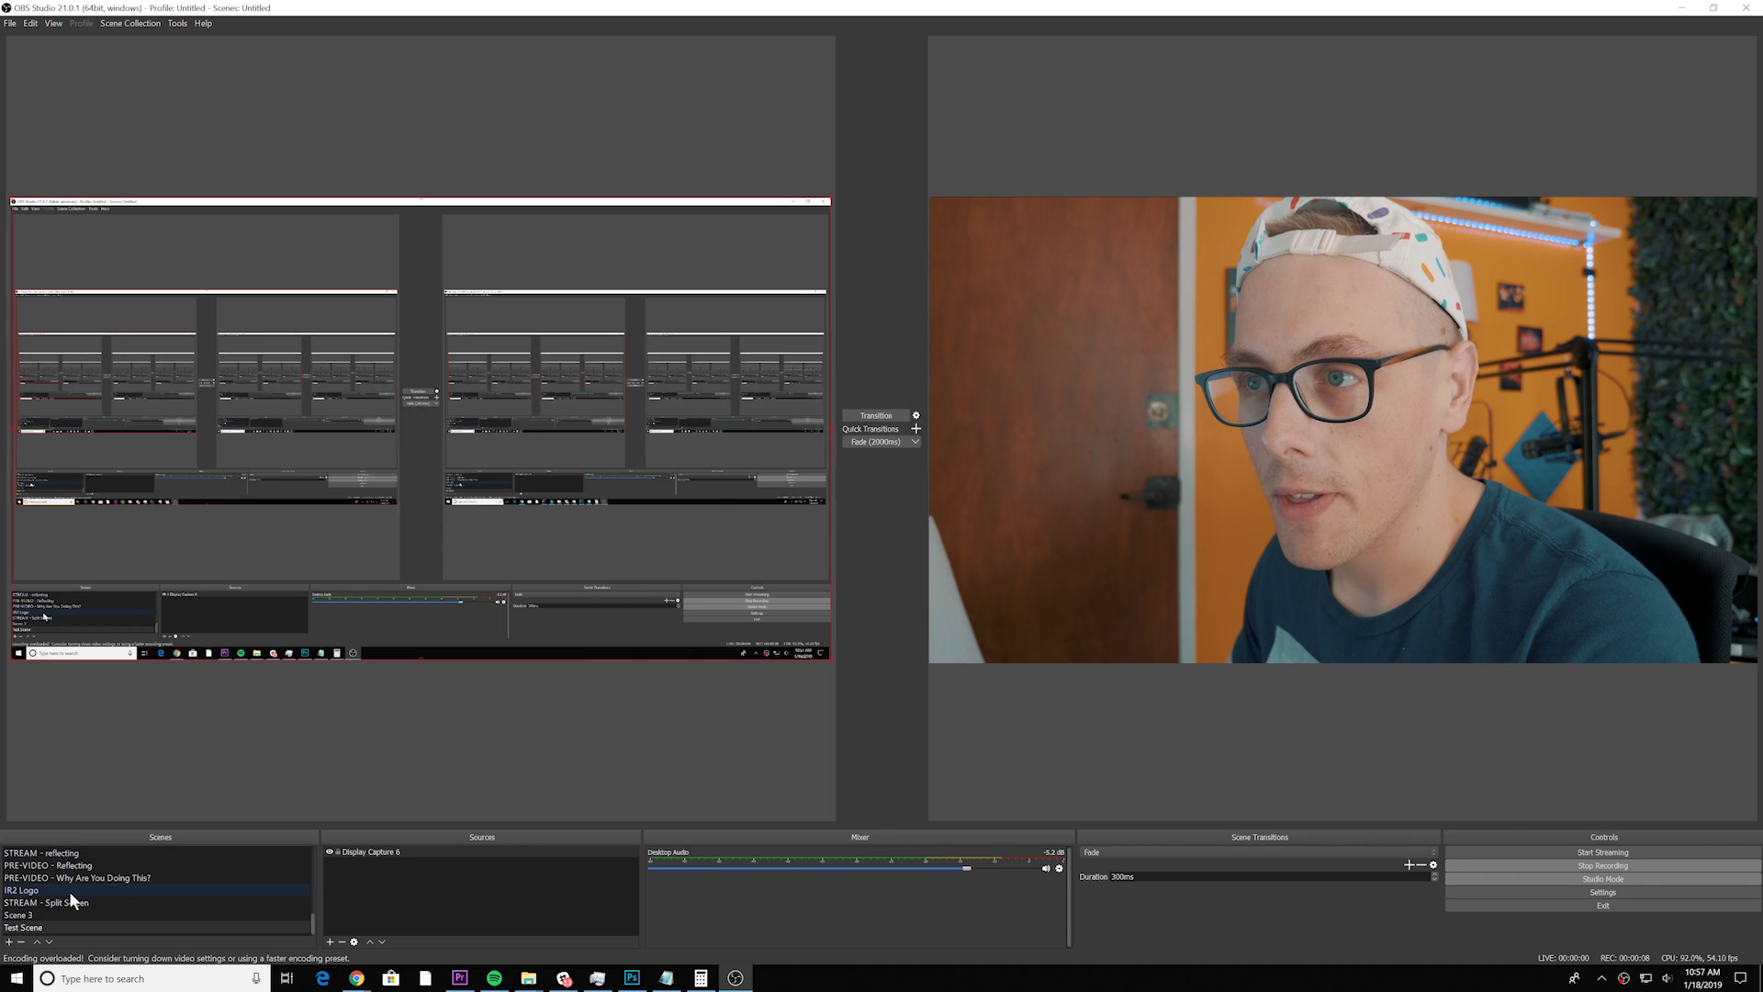
# Load Screen Share, then Head On Cupp, into the preview and enlarge the webcam box
pyautogui.scroll(5, 74, 895)
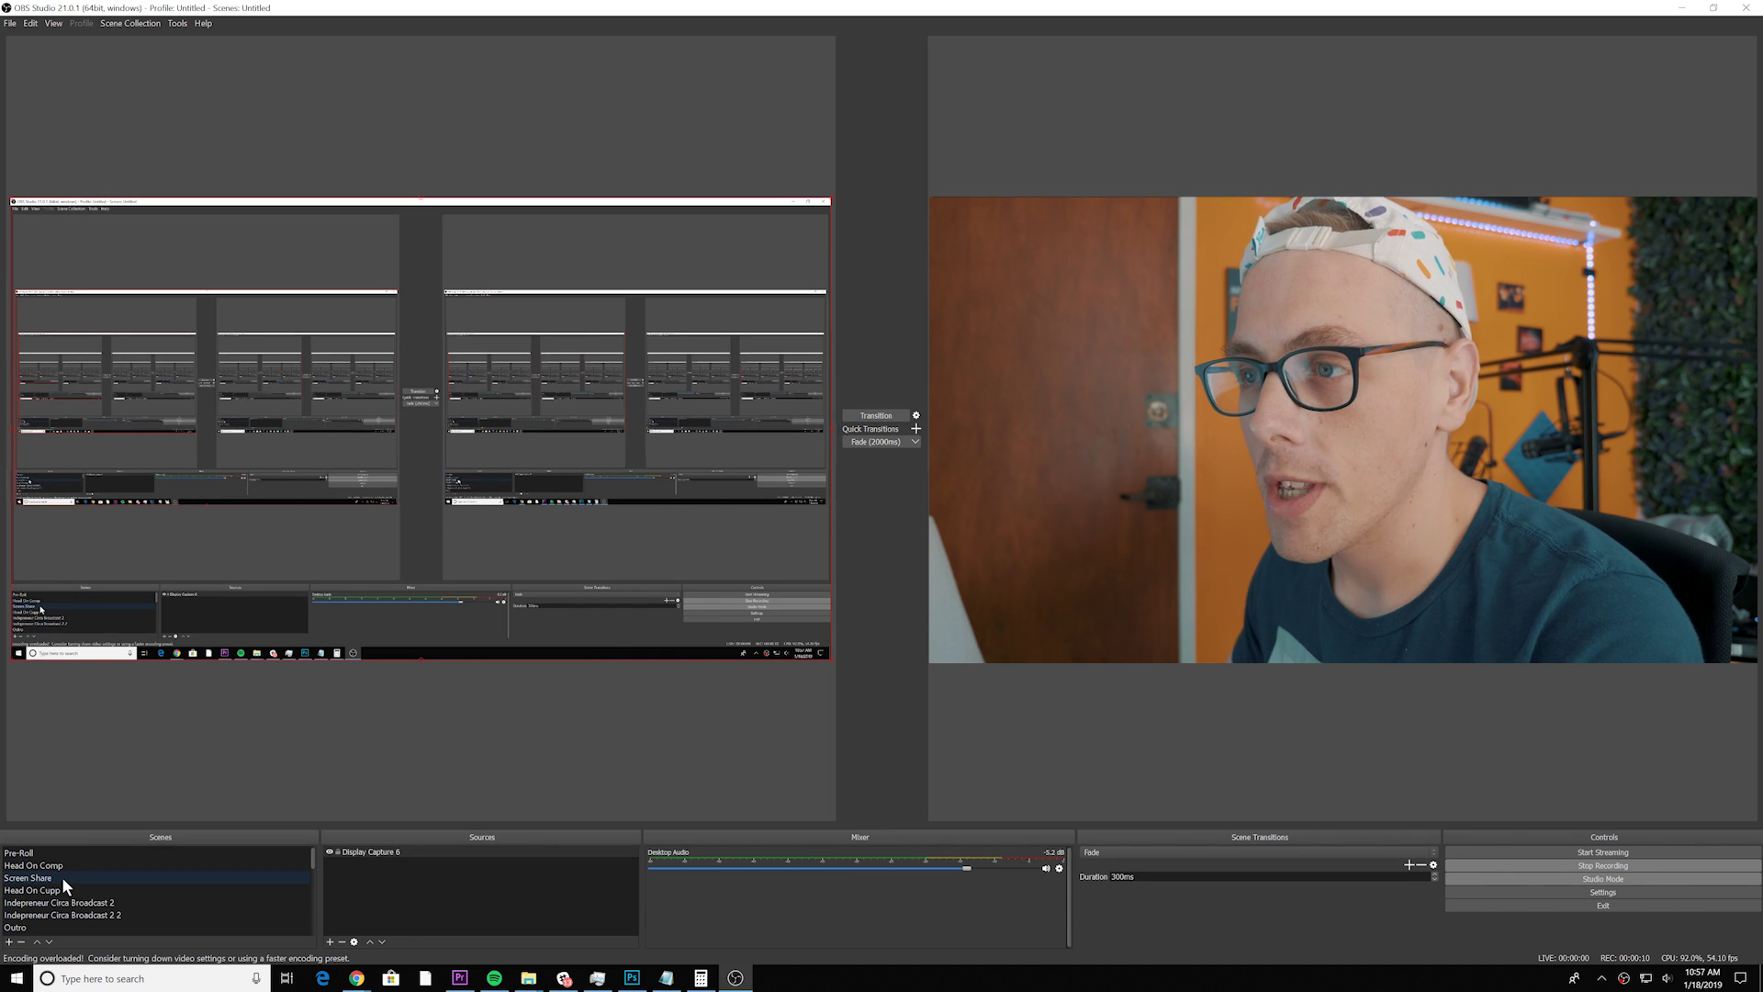
pyautogui.click(62, 876)
pyautogui.click(64, 888)
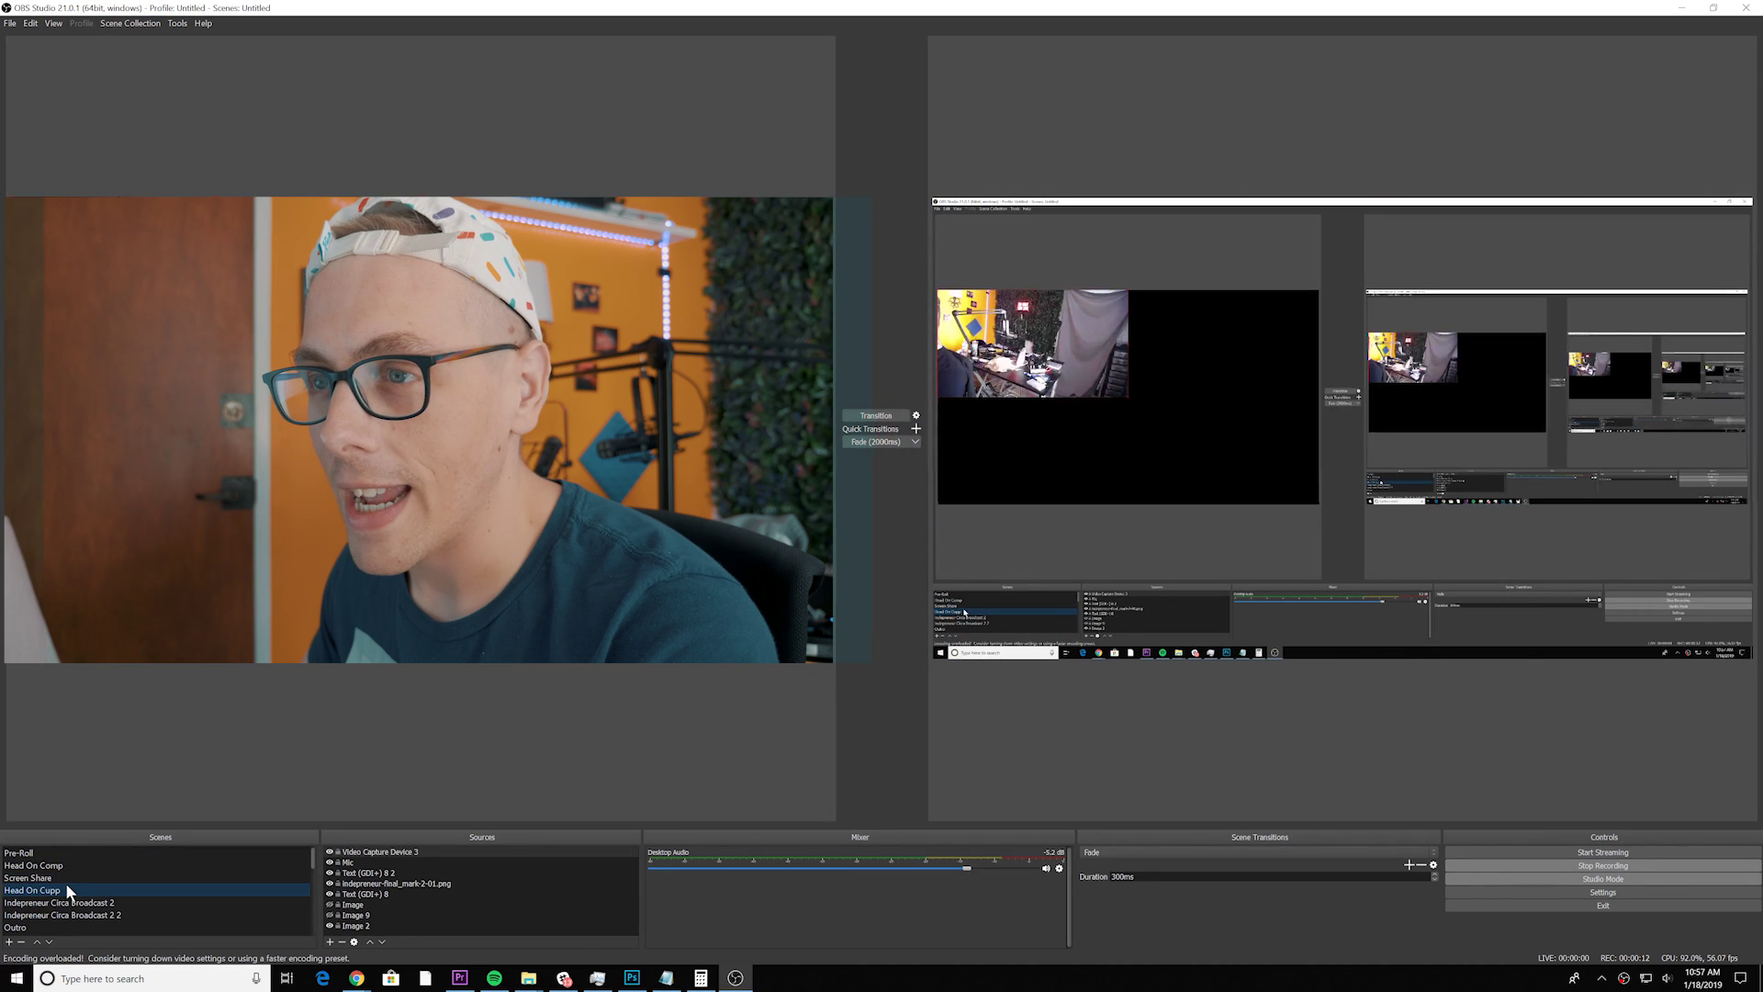
pyautogui.click(1128, 400)
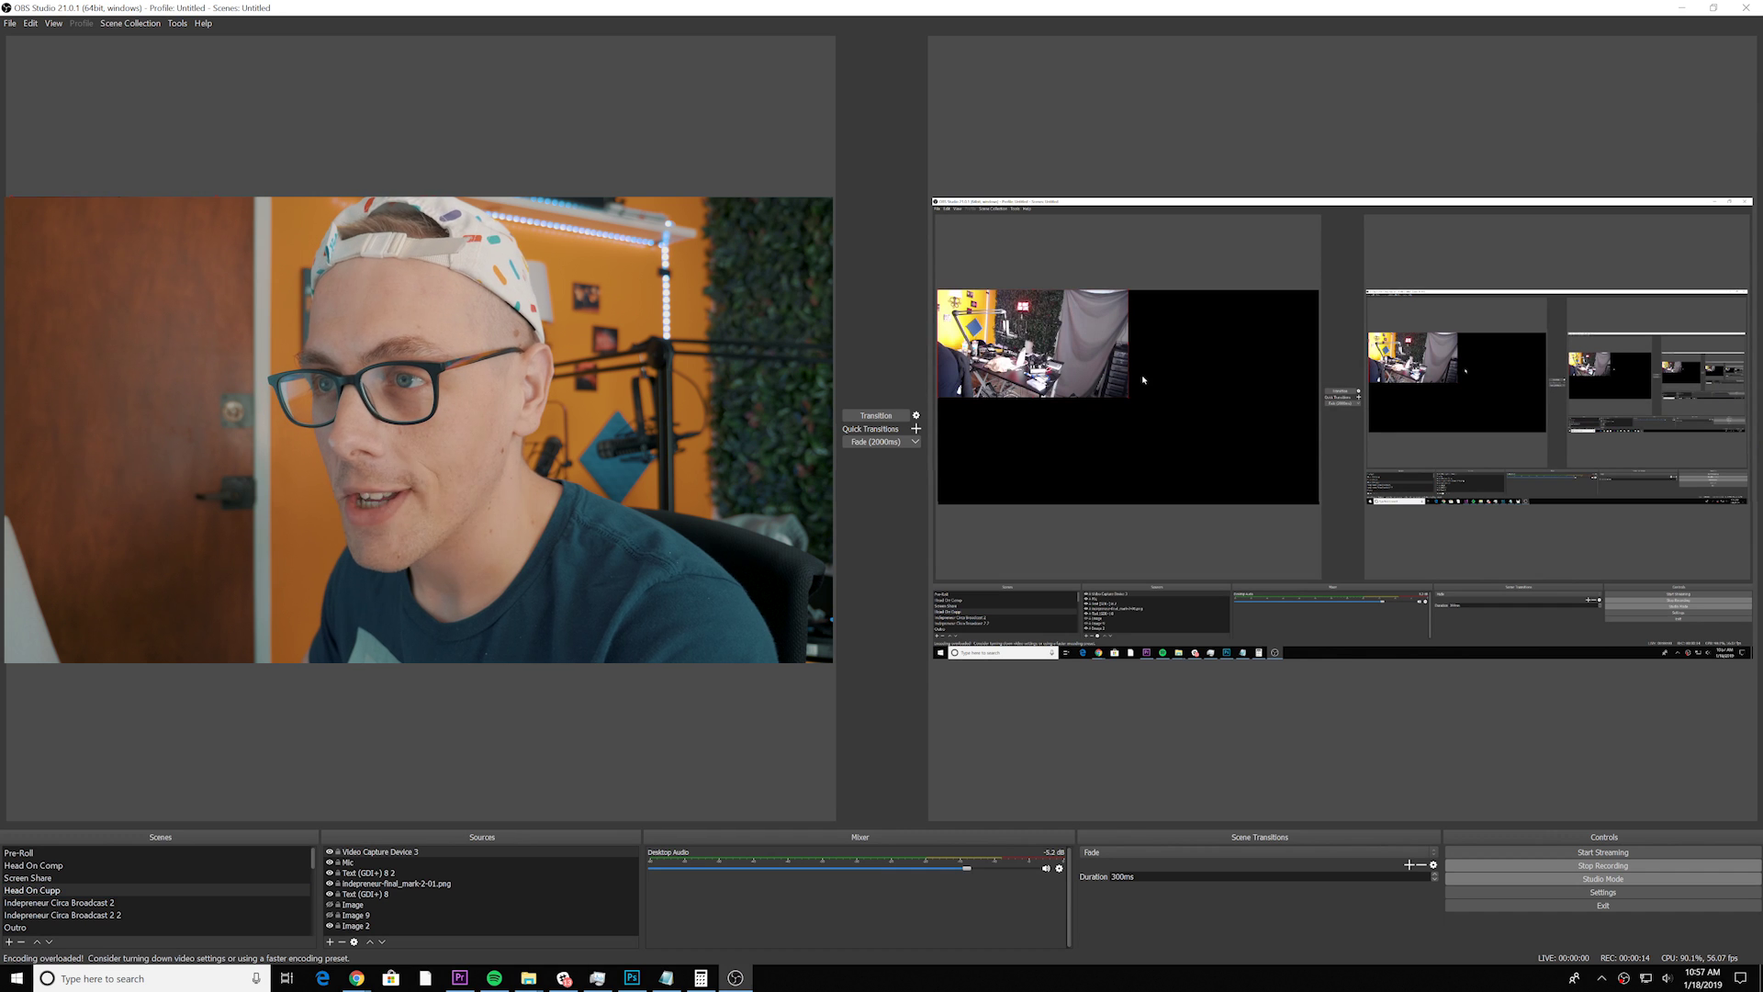
pyautogui.moveTo(1129, 400); pyautogui.dragTo(1242, 482)
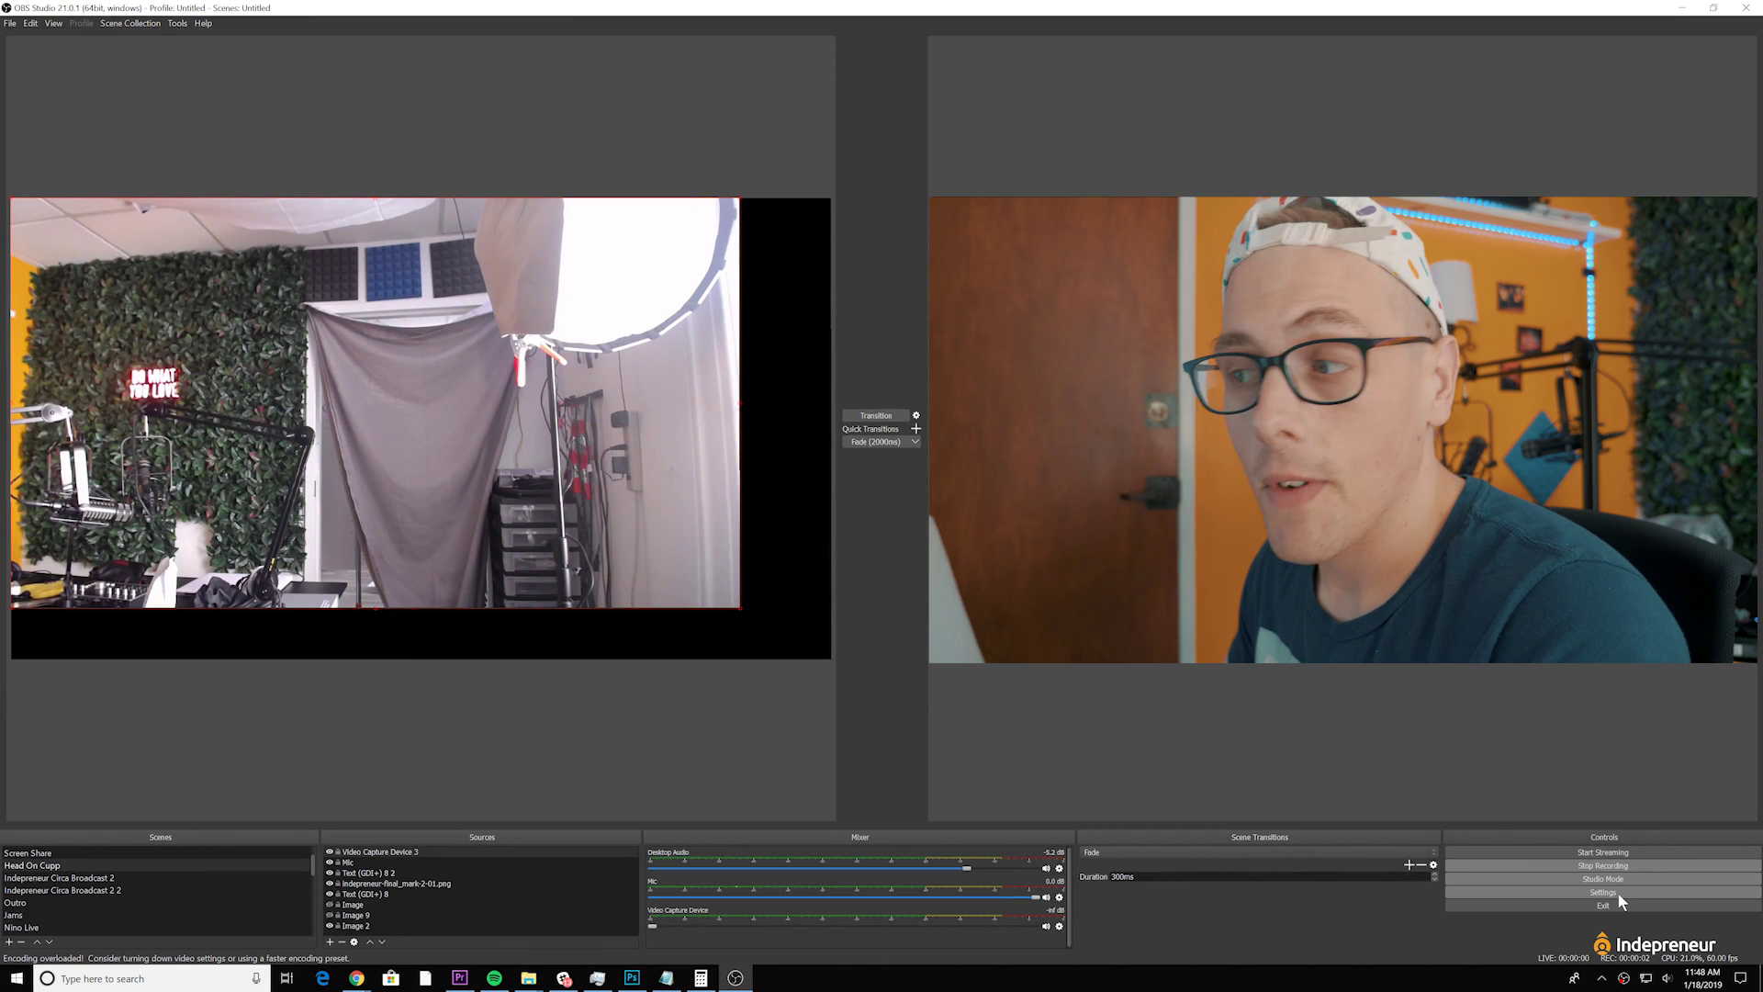
# Open Settings and review the Video page and the Hotkeys assignments
pyautogui.click(1619, 894)
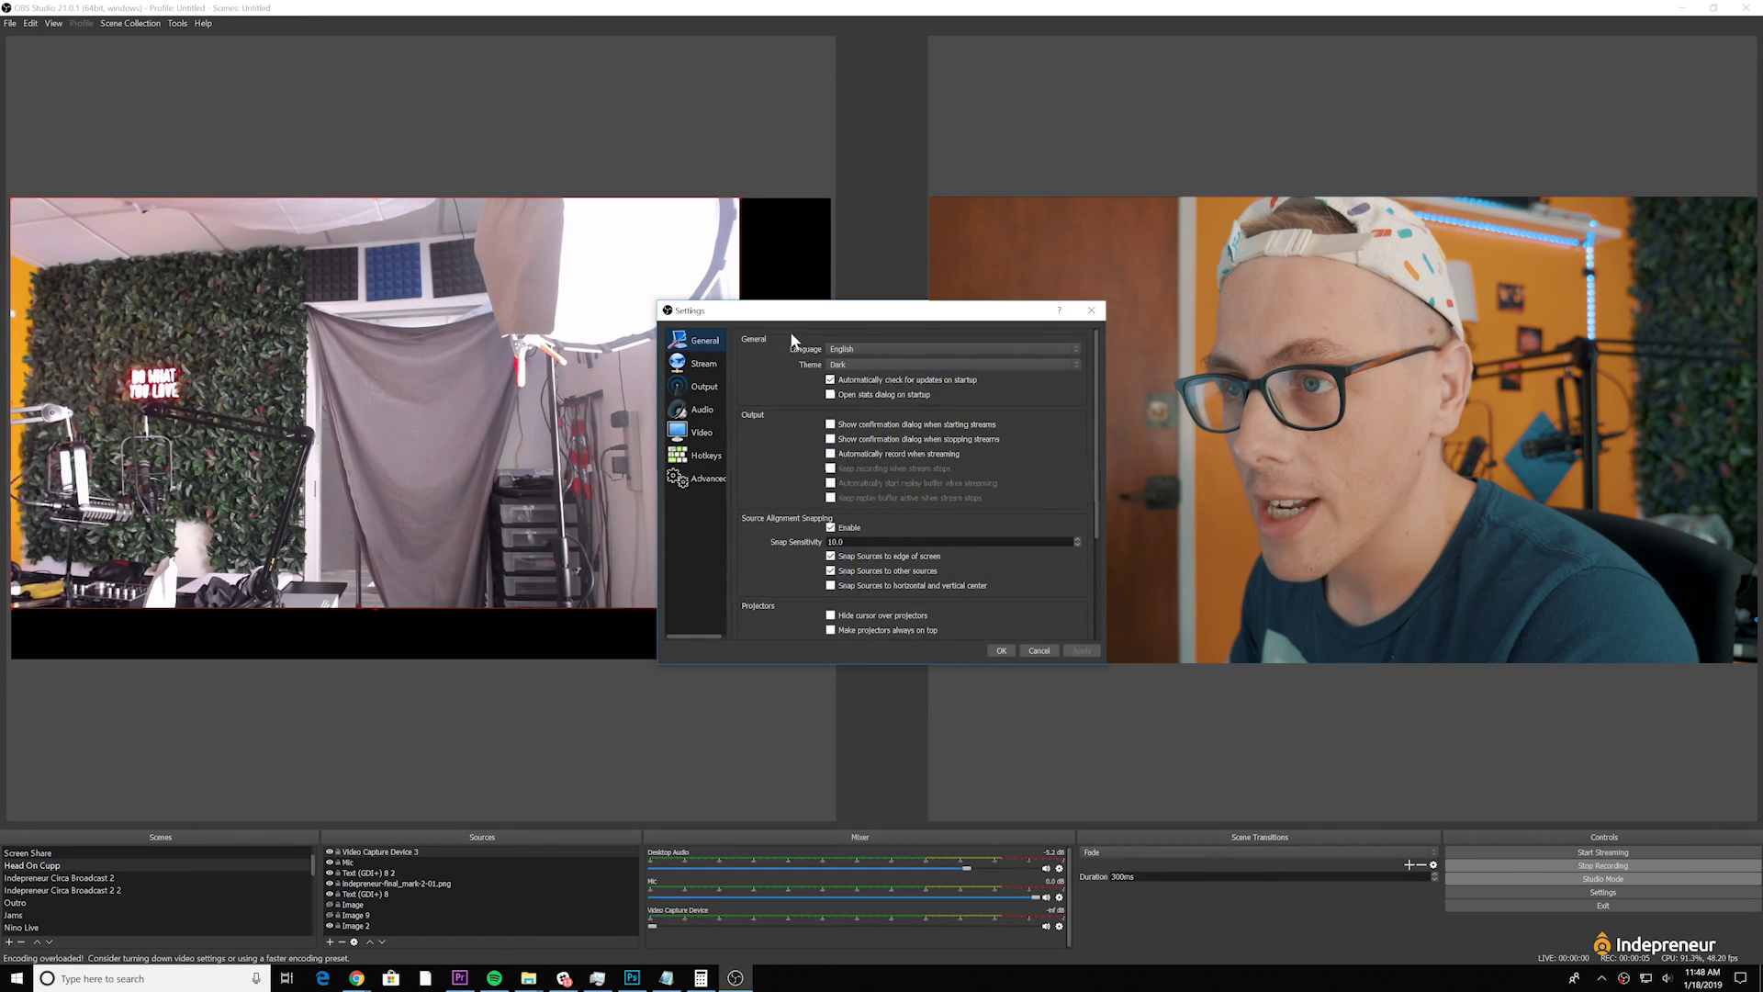
pyautogui.click(713, 434)
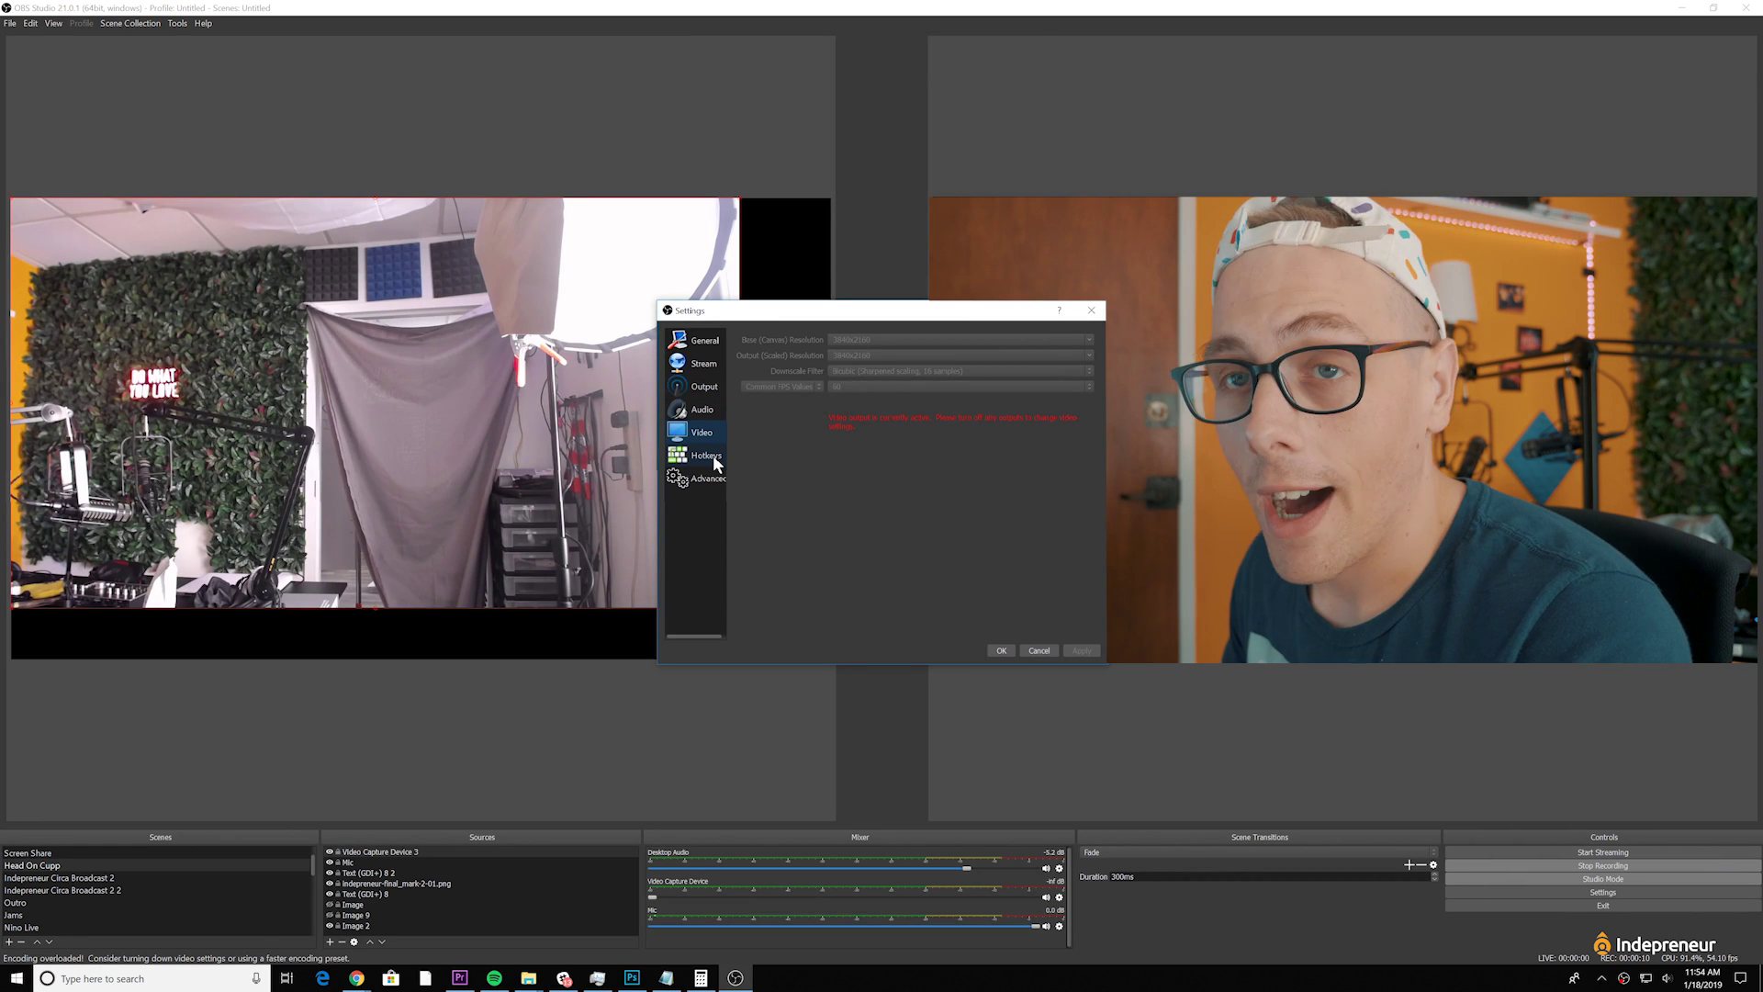
pyautogui.click(707, 456)
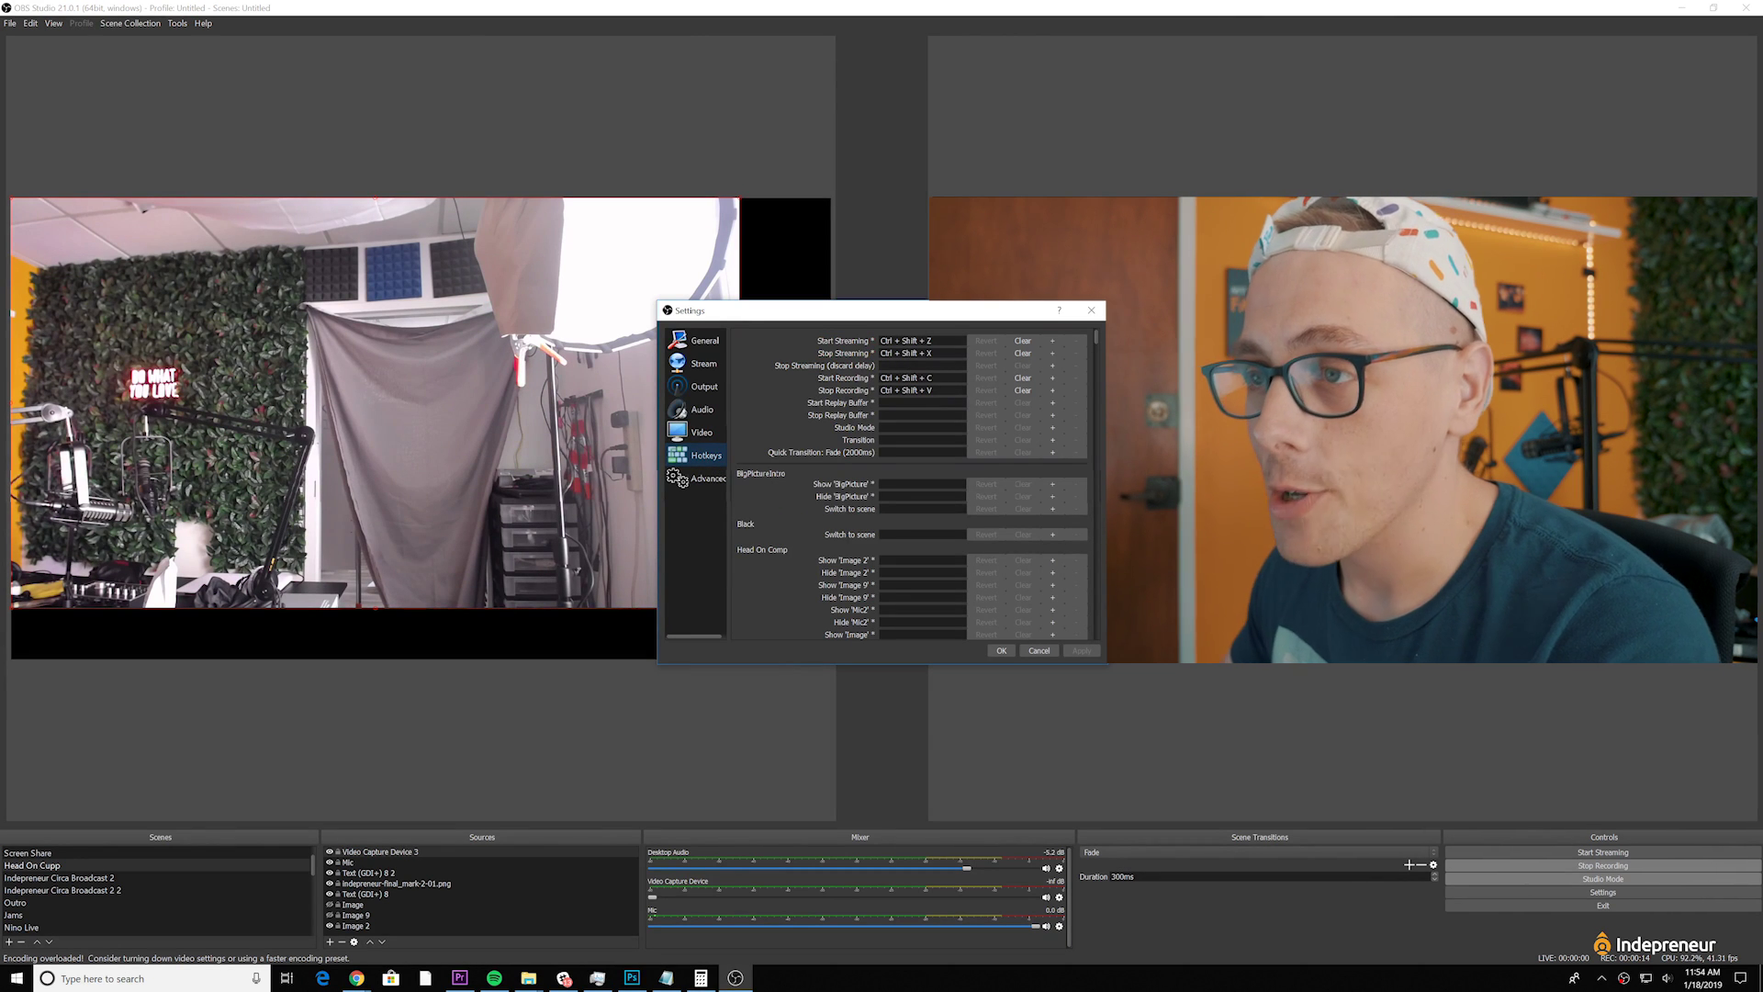
pyautogui.scroll(-3, 909, 487)
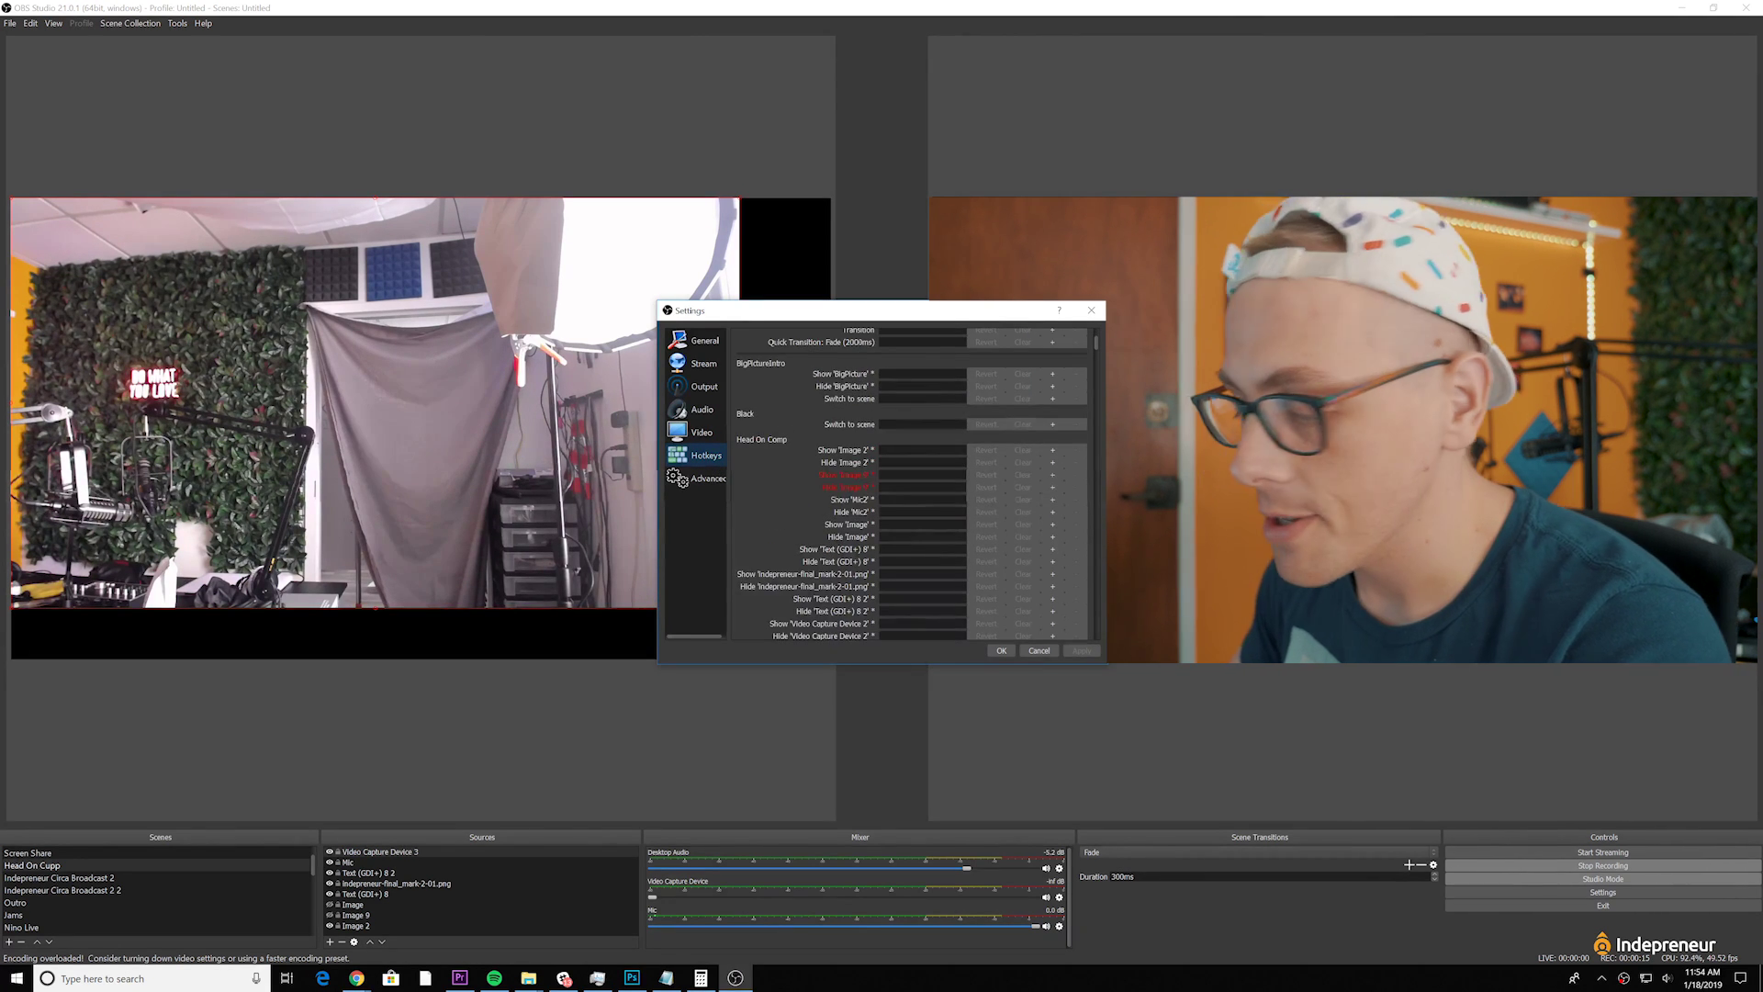
pyautogui.scroll(2, 906, 514)
pyautogui.scroll(-8, 906, 514)
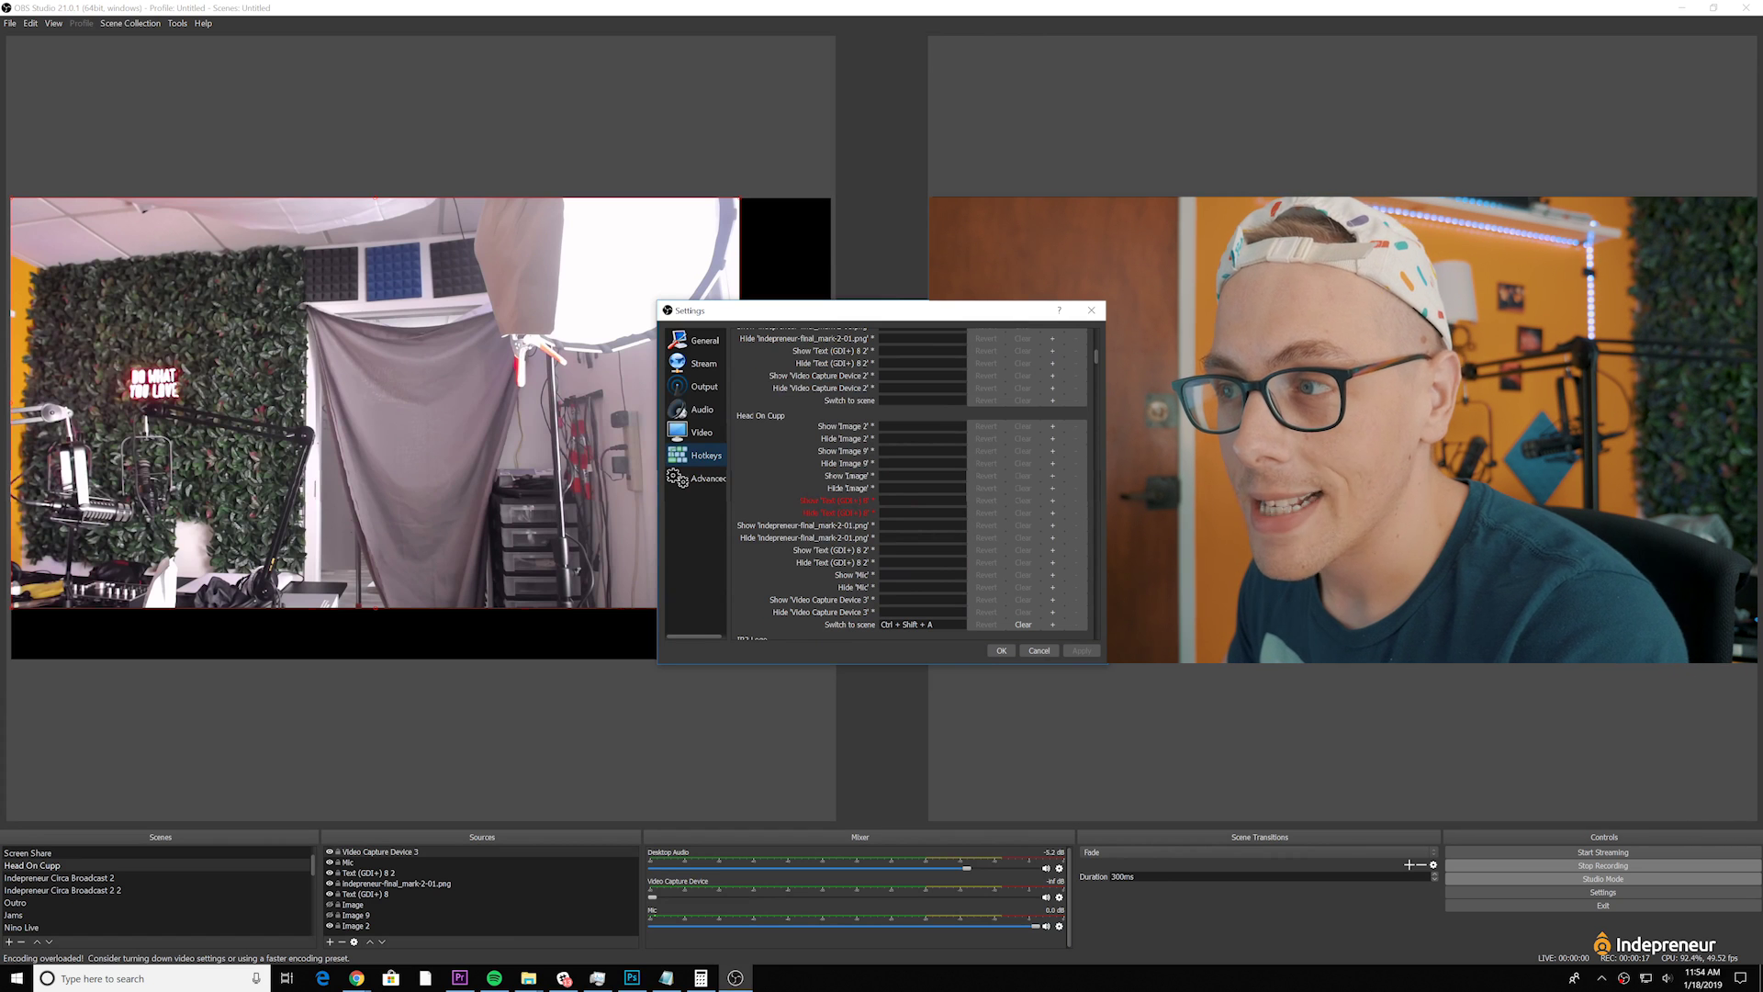
# Check the Output page's Recording options, ending on the Streaming encoder settings
pyautogui.click(707, 385)
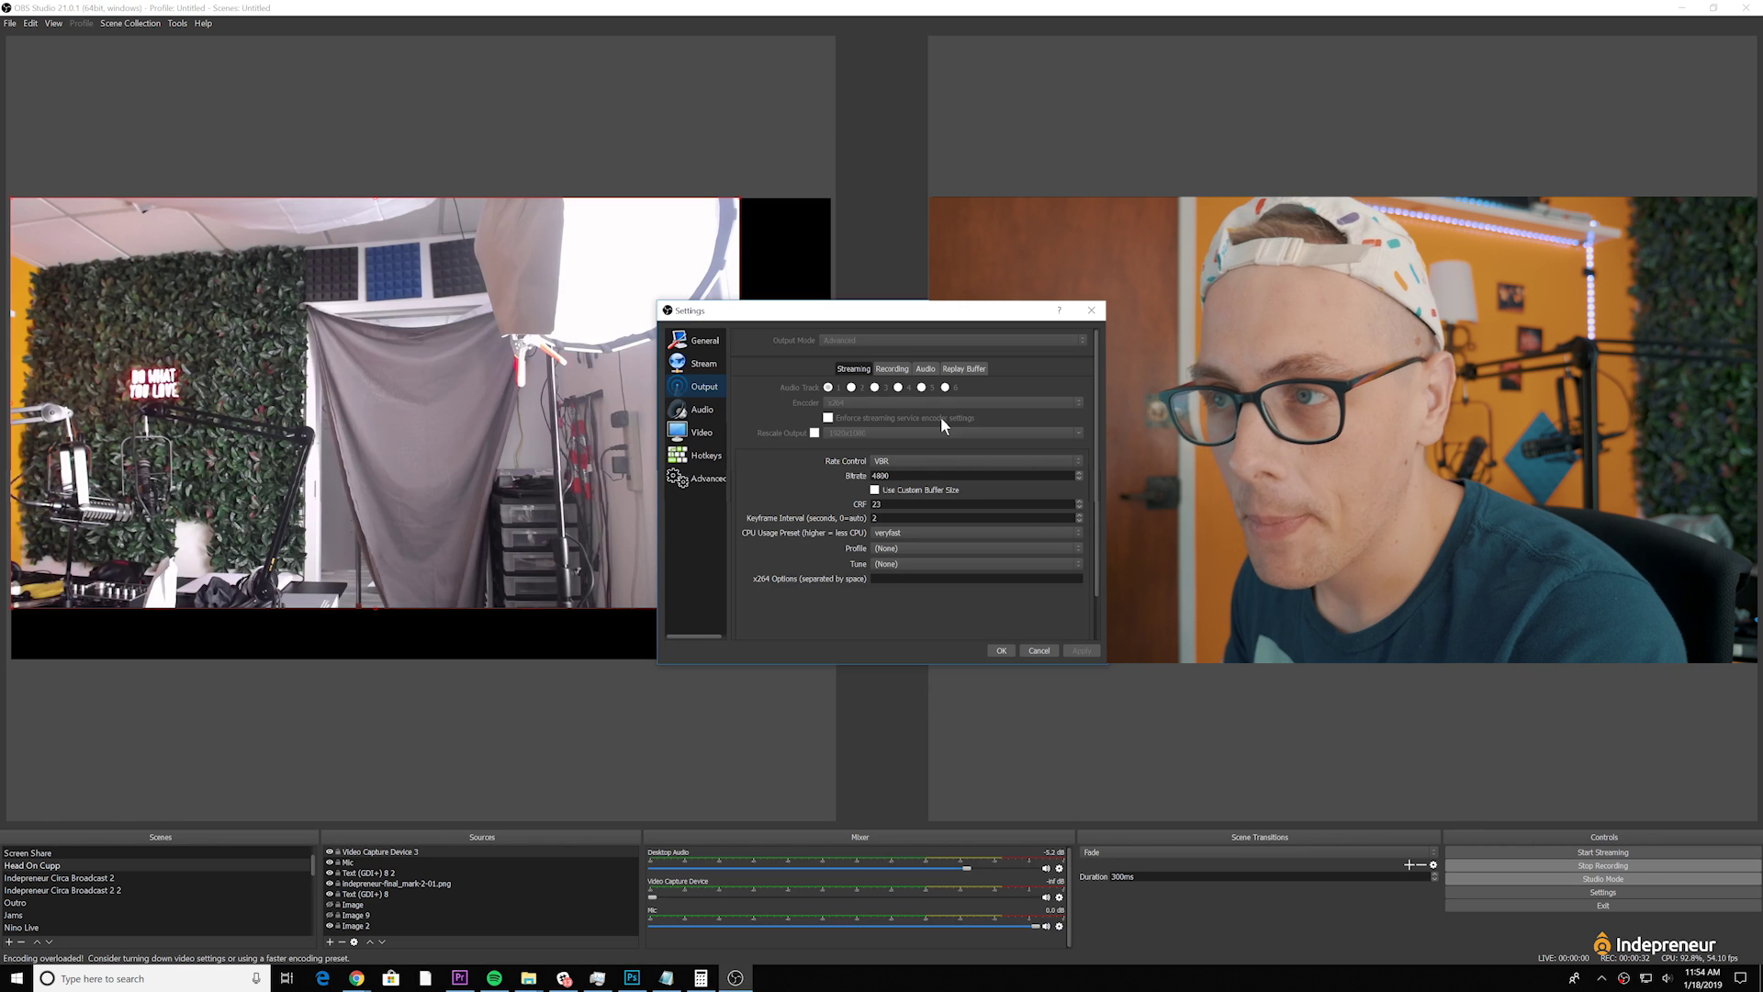
pyautogui.click(895, 370)
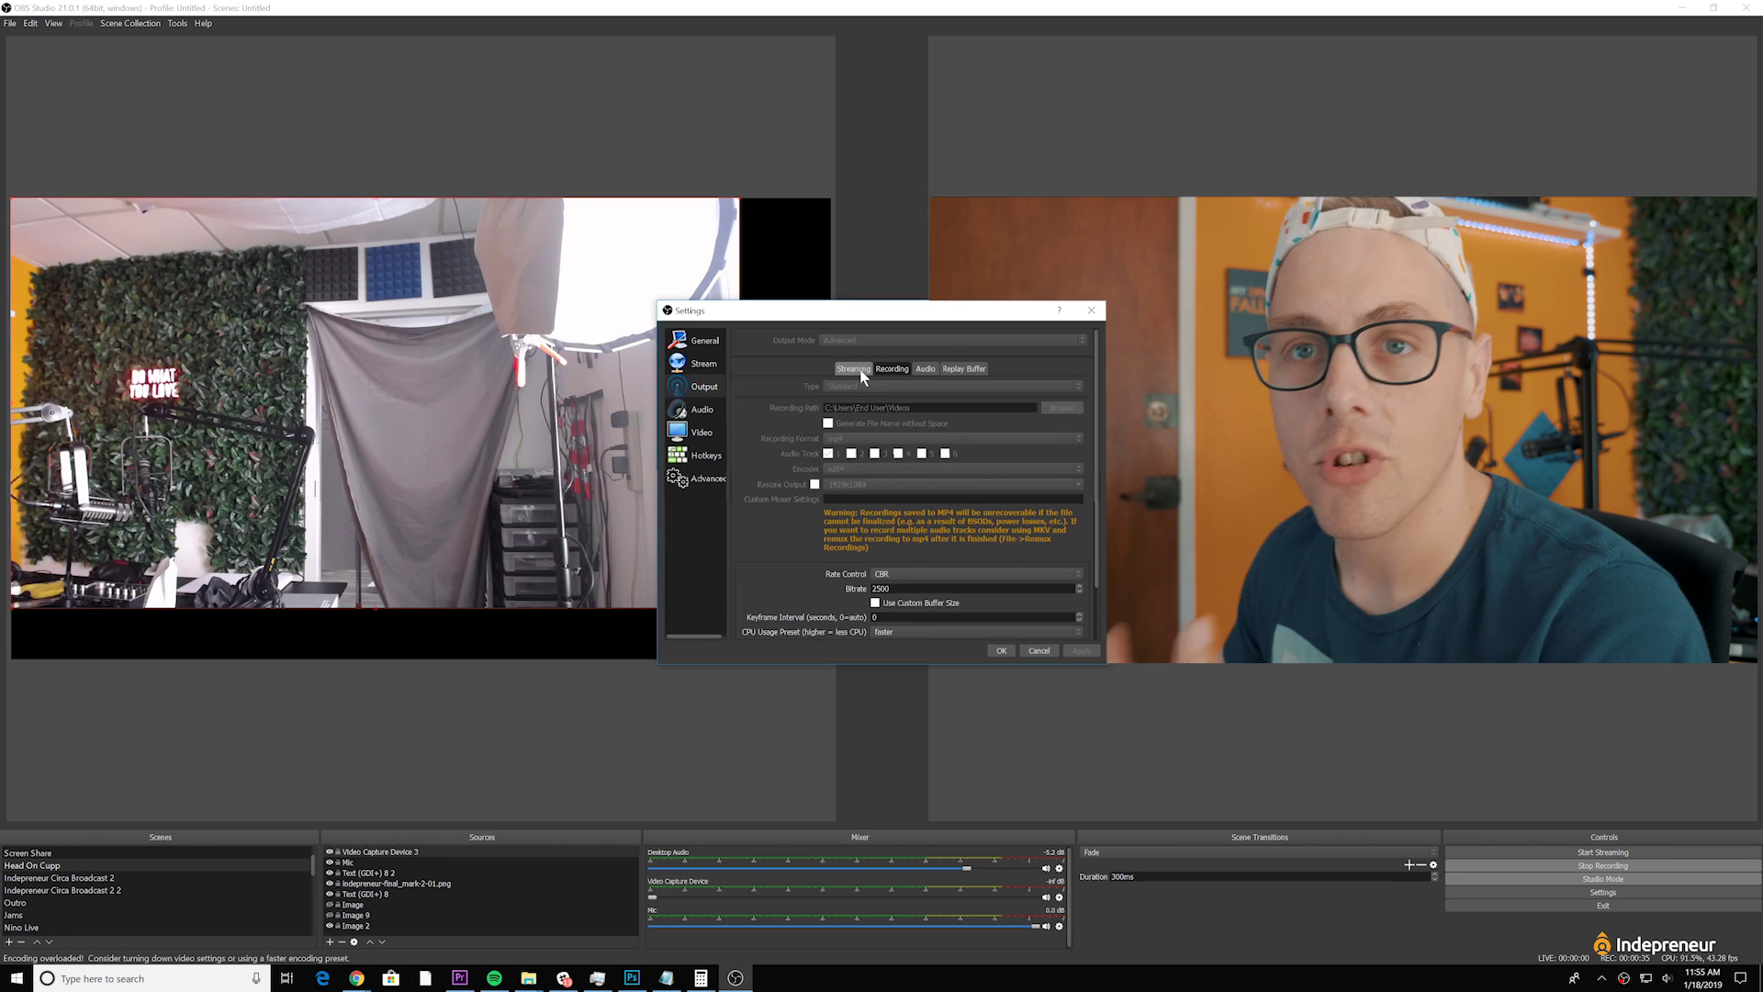
pyautogui.click(859, 370)
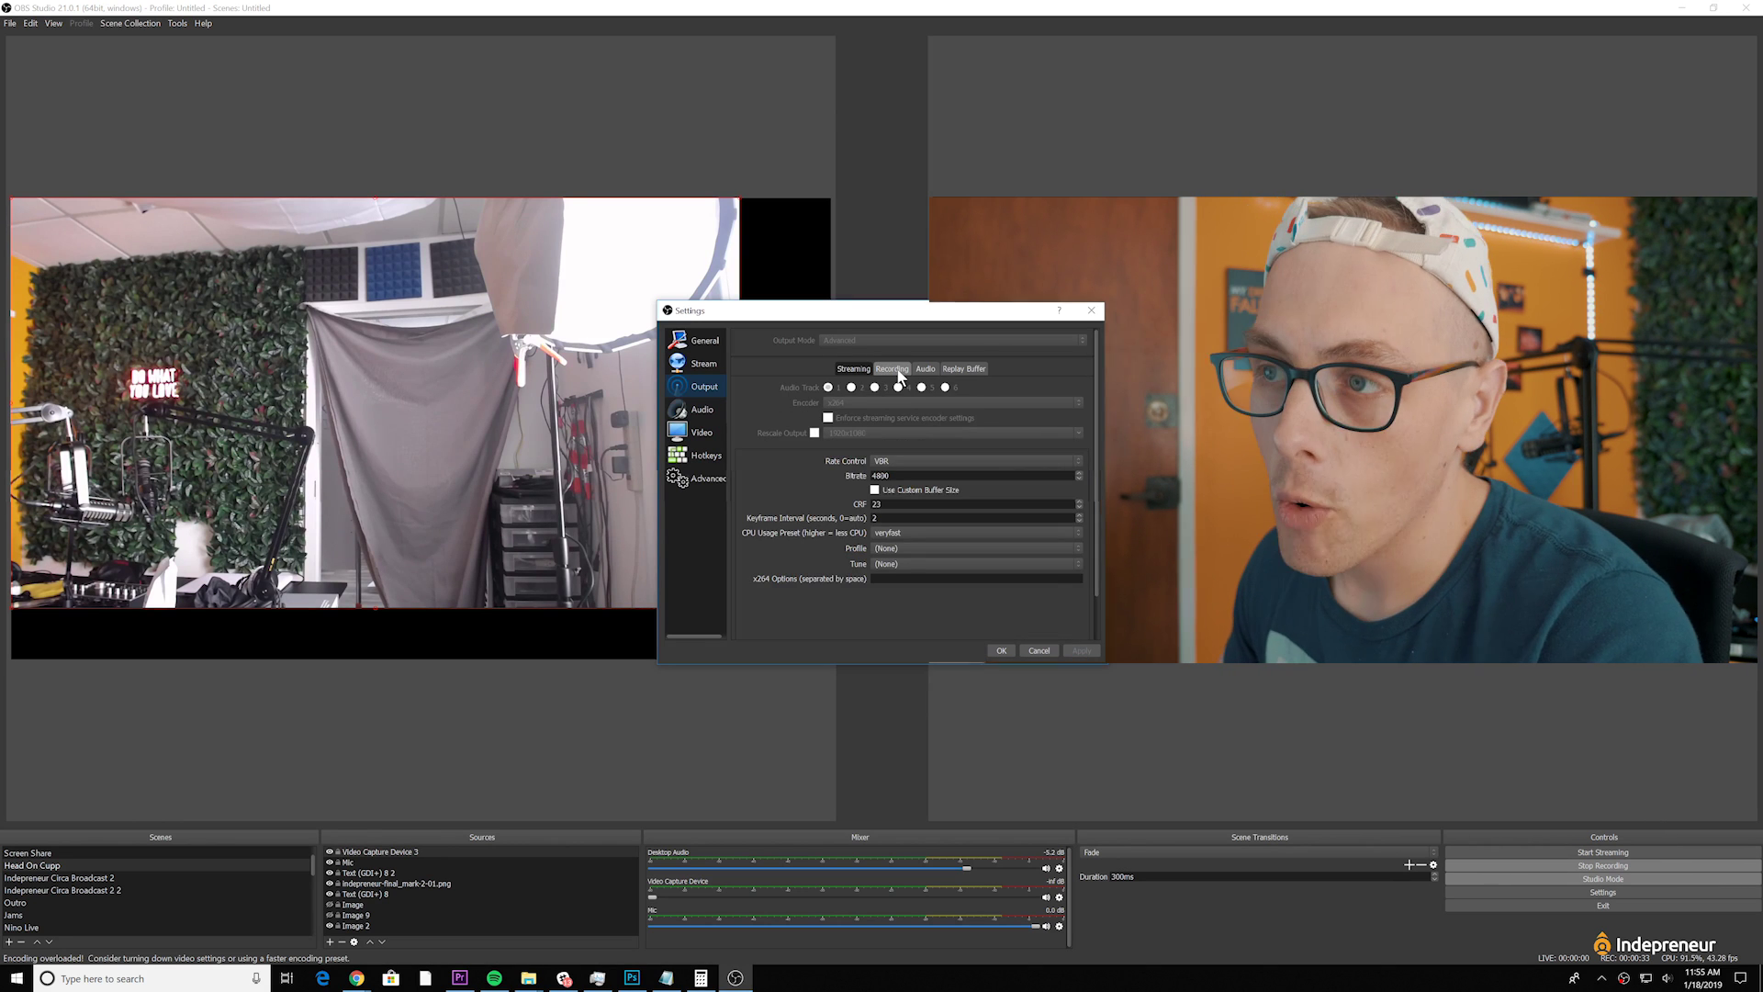